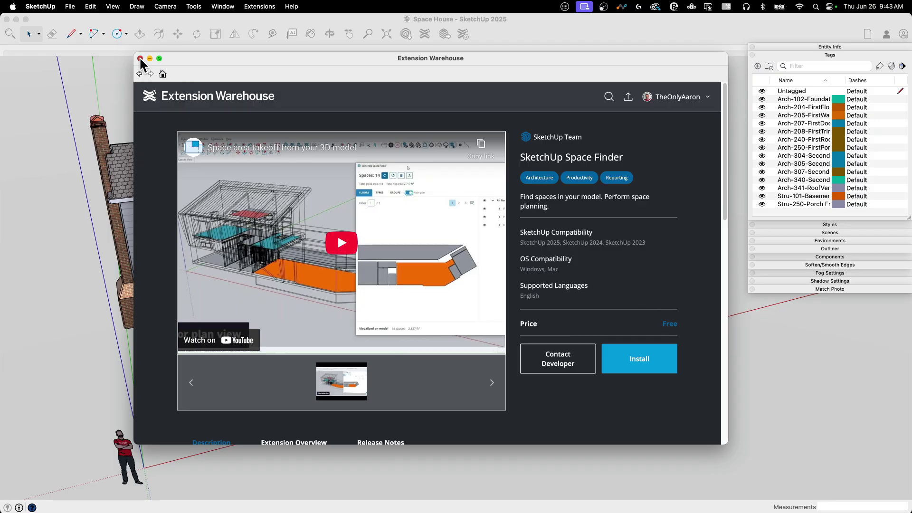
# Close the Extension Warehouse window and look over the front exterior of the house model
pyautogui.click(141, 58)
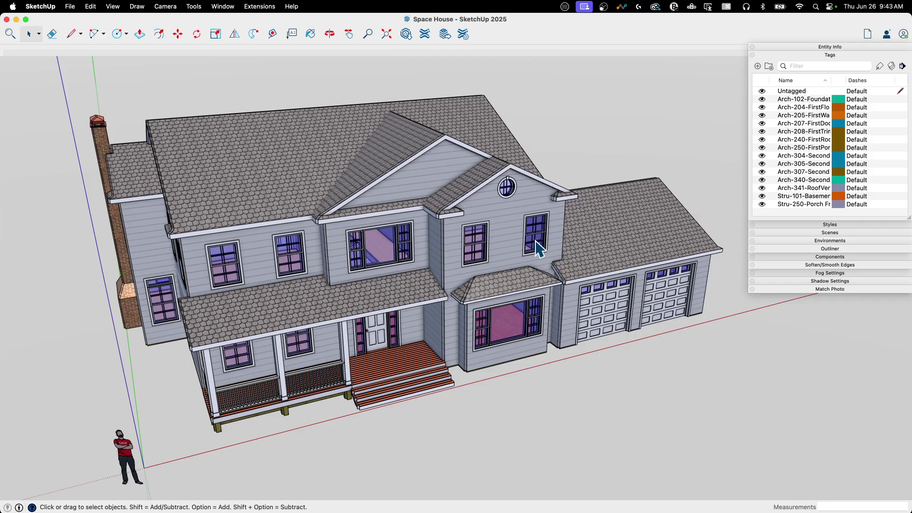
pyautogui.moveTo(539, 247); pyautogui.dragTo(532, 197, button='middle')
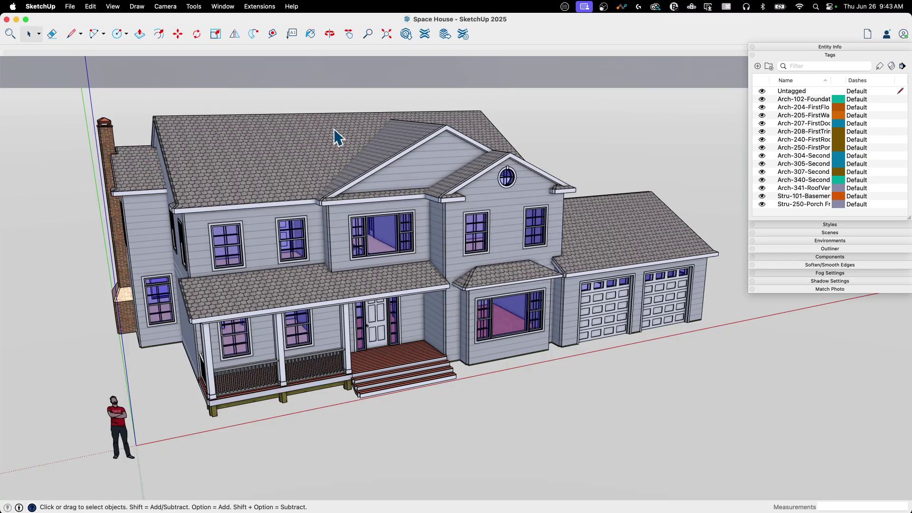
pyautogui.scroll(-2, 478, 129)
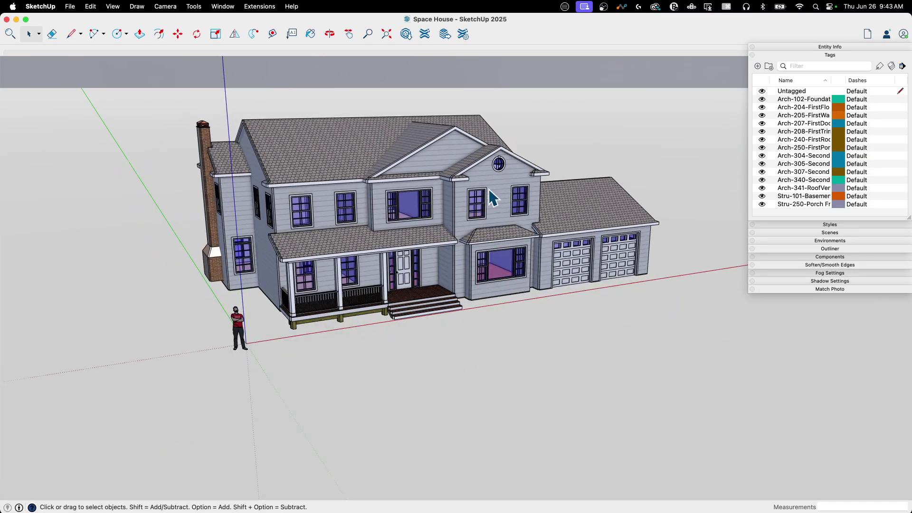
pyautogui.scroll(4, 489, 197)
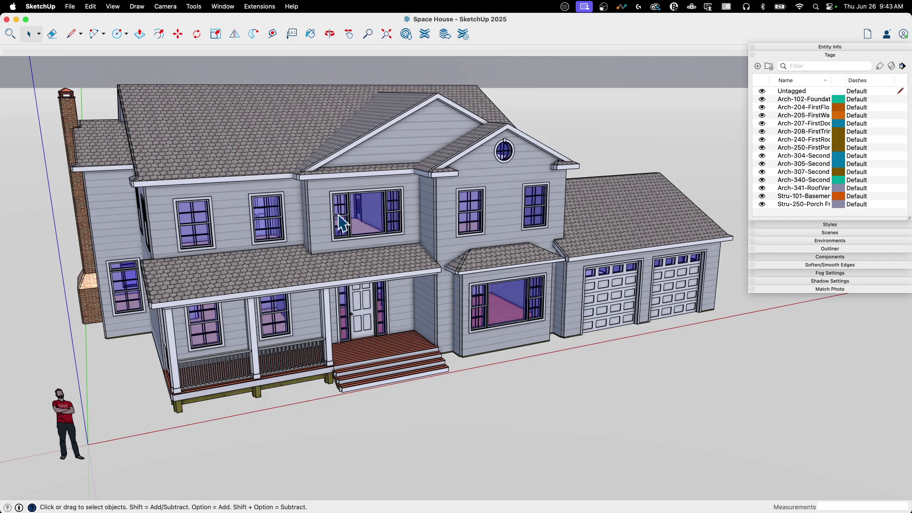
# Hide the Arch-340 and Arch-341 roof tags, examine the second-floor rooms from above, and restore both tags' visibility
pyautogui.click(760, 188)
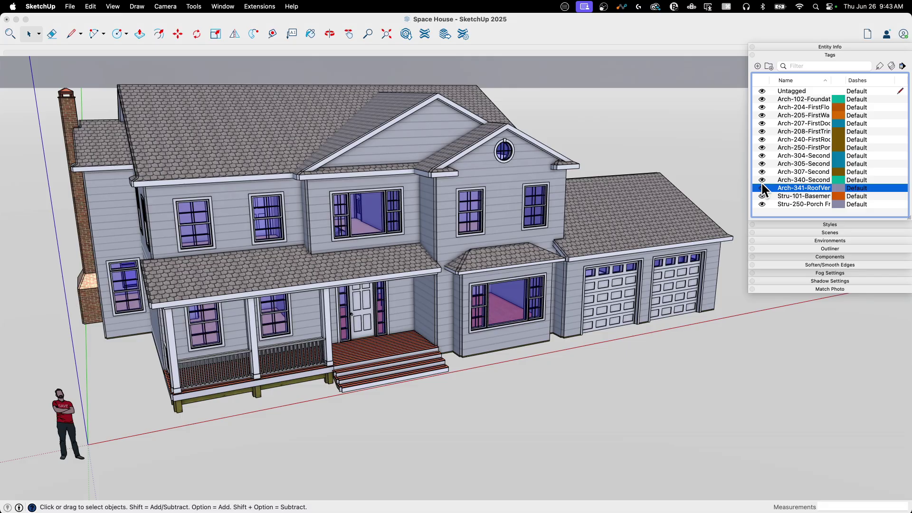
pyautogui.click(762, 180)
pyautogui.click(762, 180)
pyautogui.moveTo(588, 138); pyautogui.dragTo(627, 258, button='middle')
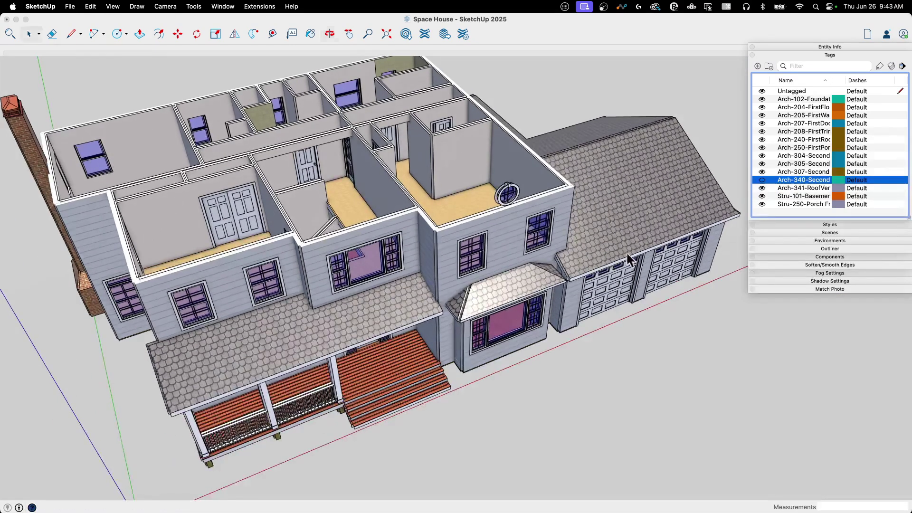
pyautogui.click(762, 188)
pyautogui.scroll(5, 426, 245)
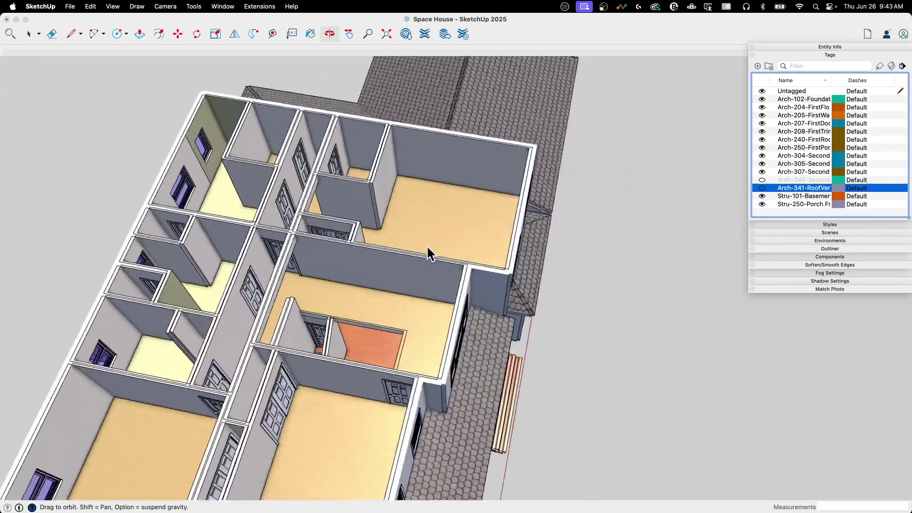
pyautogui.moveTo(427, 245); pyautogui.dragTo(287, 152, button='middle')
pyautogui.moveTo(383, 186); pyautogui.dragTo(638, 197, button='middle')
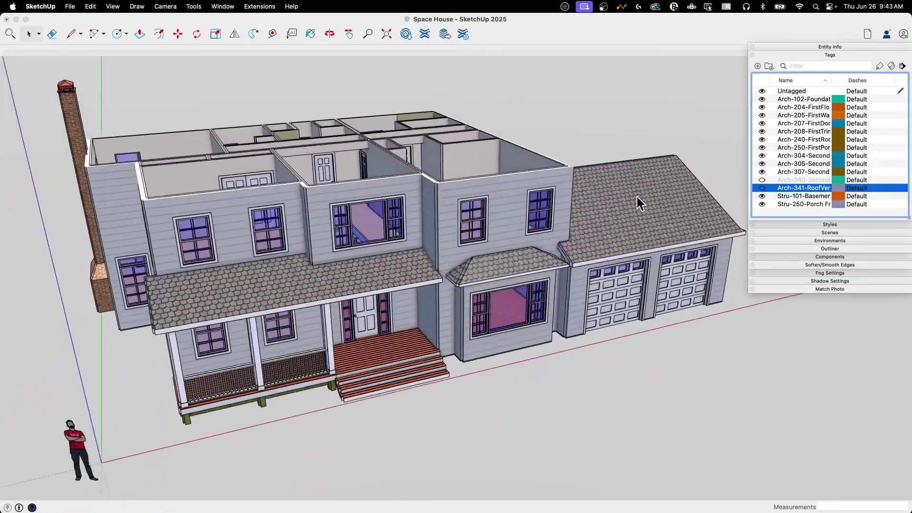
pyautogui.click(762, 180)
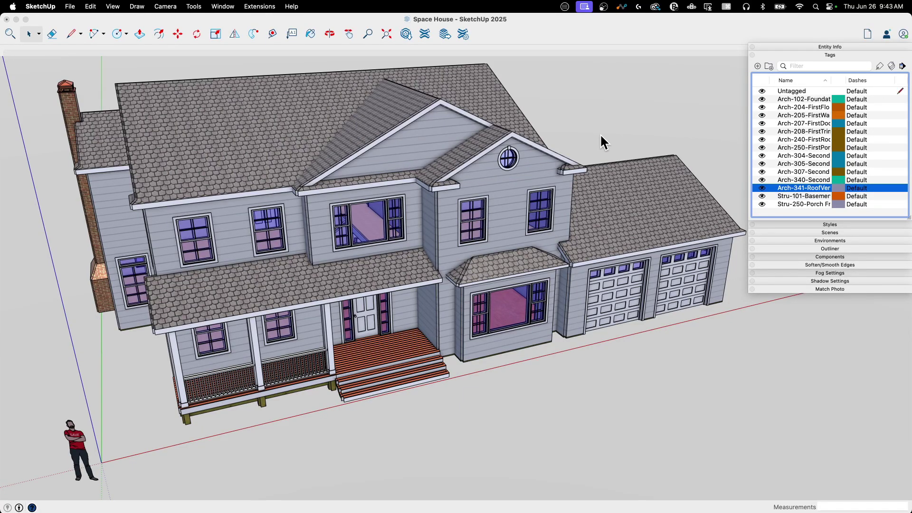
pyautogui.moveTo(600, 133); pyautogui.dragTo(650, 127, button='middle')
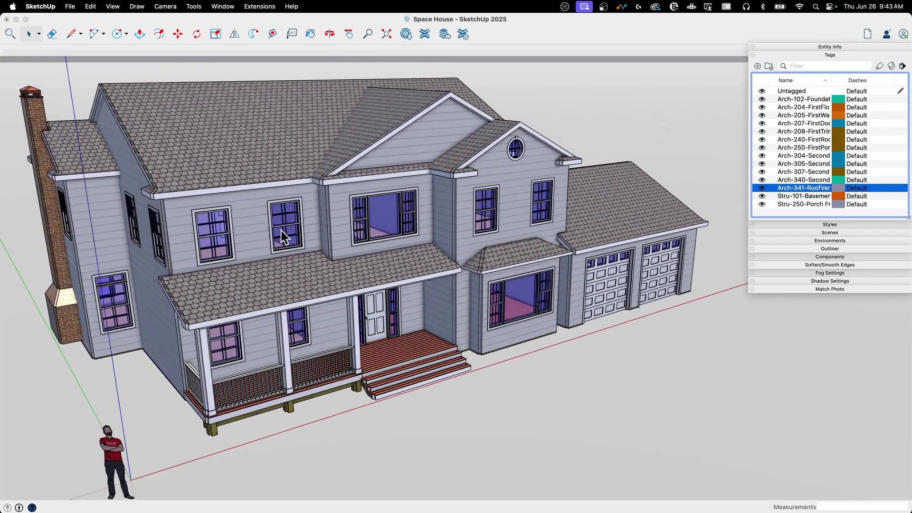
# Select the second-floor walls to check their grouping, and clear the selection
pyautogui.click(261, 238)
pyautogui.click(256, 238)
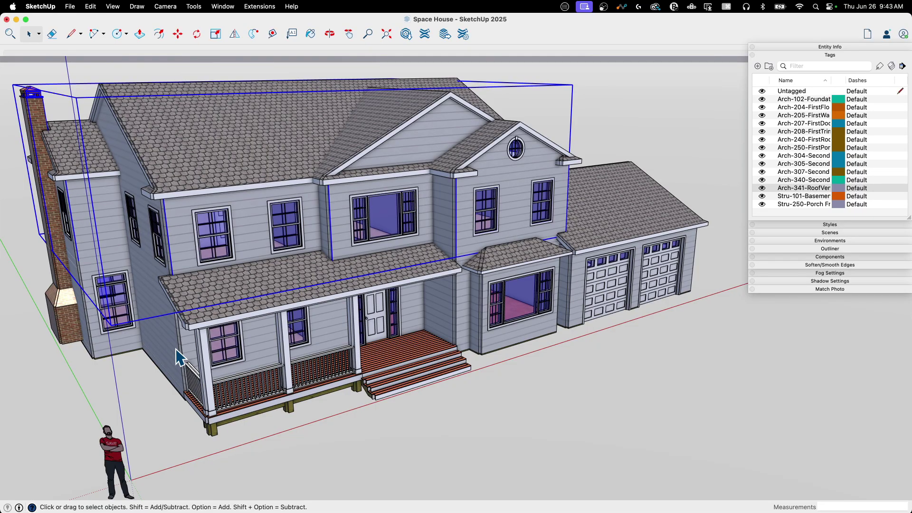
pyautogui.click(546, 404)
pyautogui.moveTo(546, 403); pyautogui.dragTo(451, 382, button='middle')
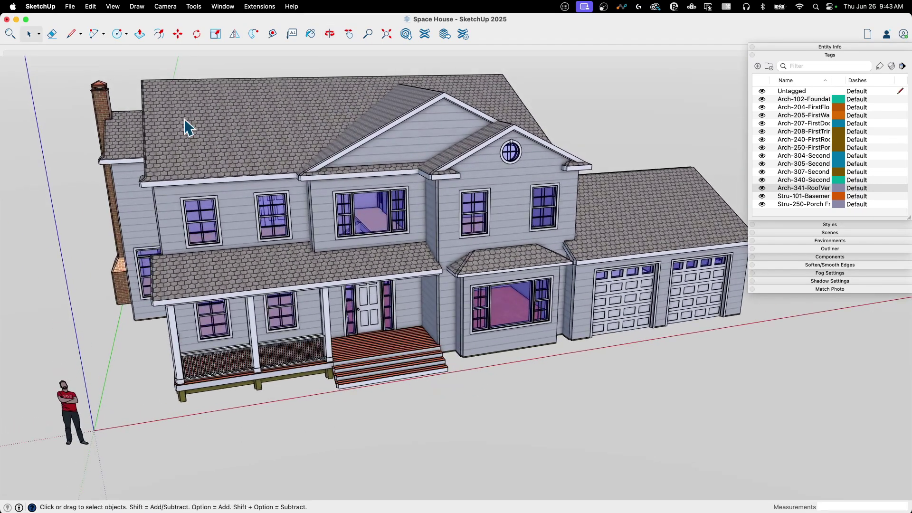
# Launch the SketchUp Space Finder extension and start finding spaces in the house model
pyautogui.click(257, 7)
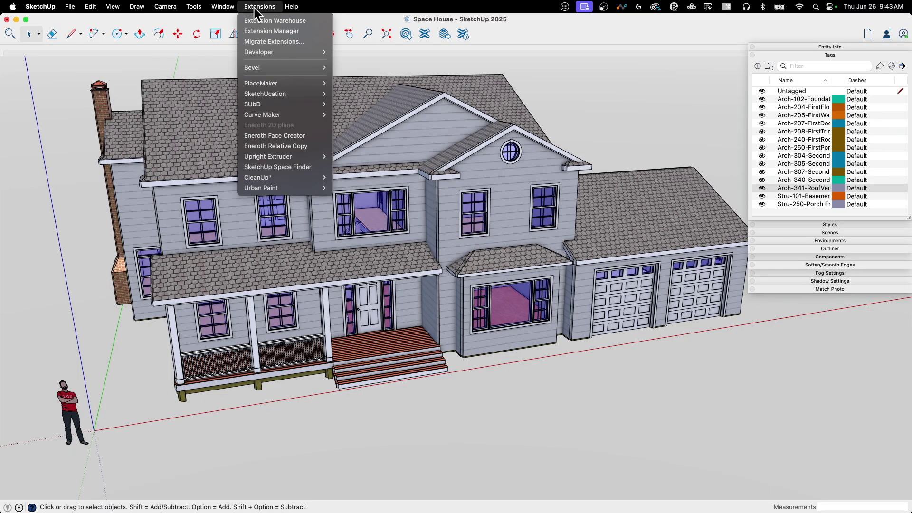
pyautogui.click(277, 168)
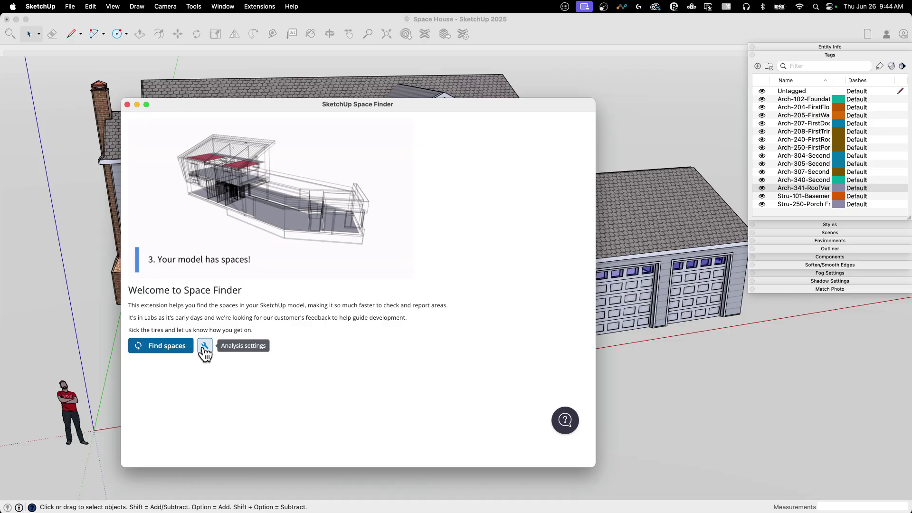
pyautogui.click(165, 347)
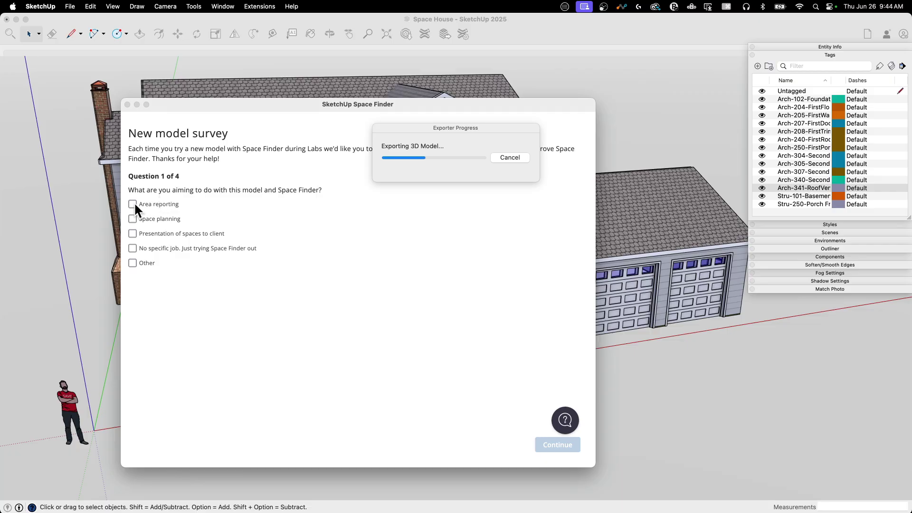
# Answer survey questions 1 and 2 with Area reporting and Space planning, and with Space planning and Detailed design
pyautogui.click(132, 204)
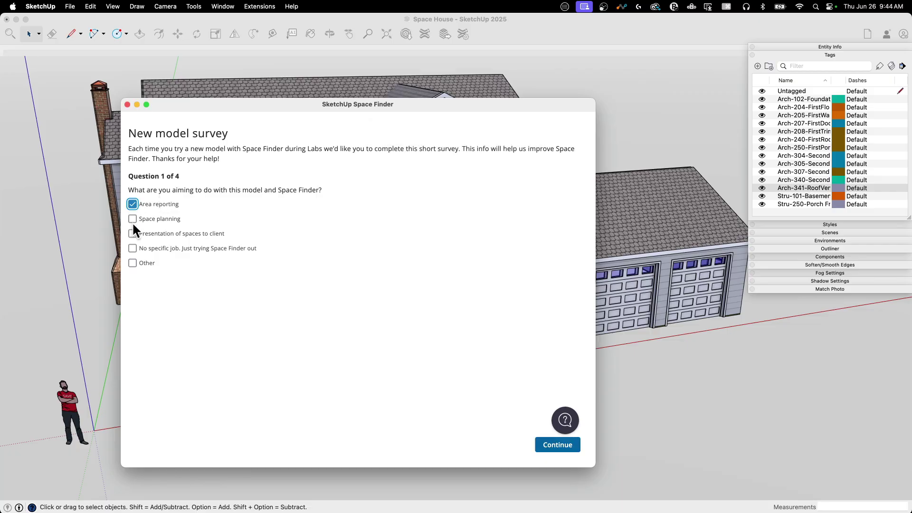
pyautogui.click(132, 219)
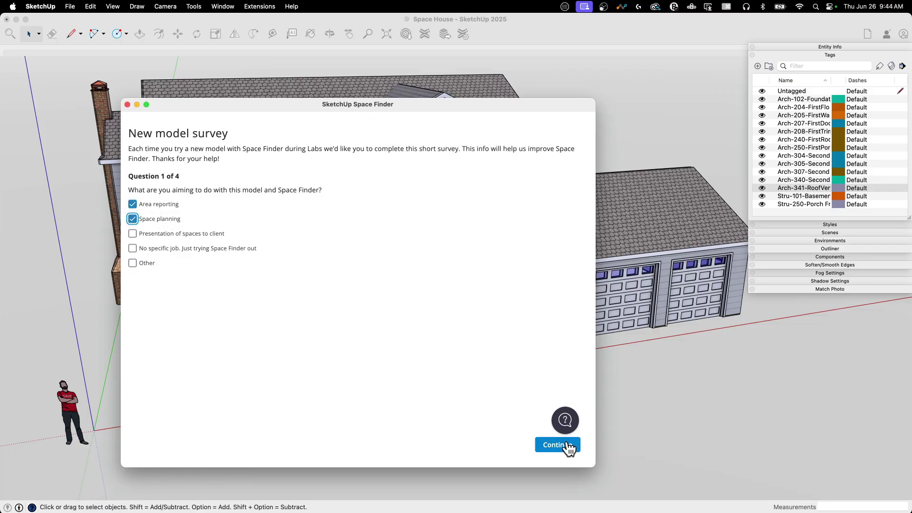
pyautogui.click(567, 445)
pyautogui.click(132, 205)
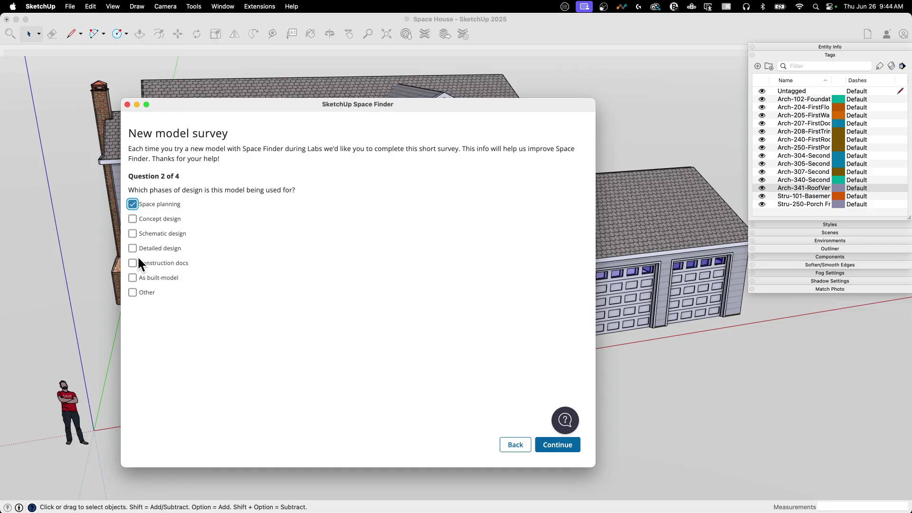
pyautogui.click(132, 248)
pyautogui.click(555, 447)
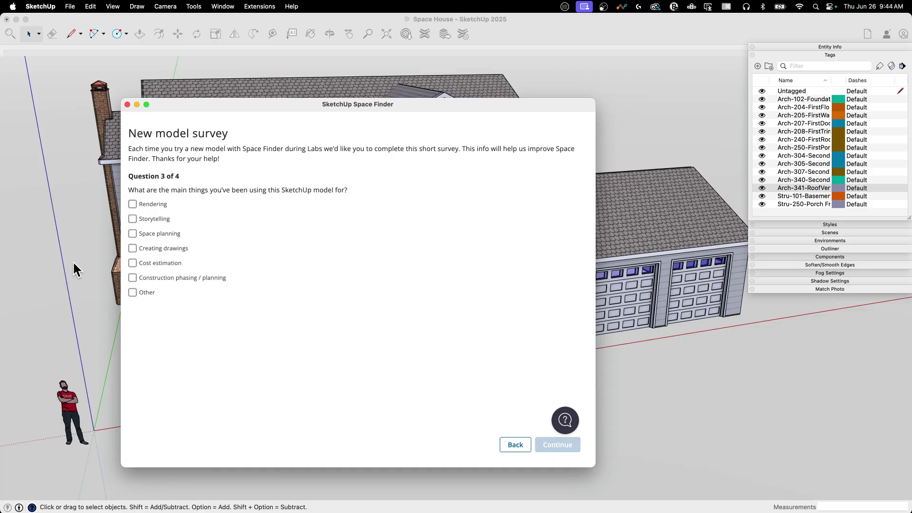
# Answer question 3 with Space planning and Construction phasing / planning, question 4 with Energy analysis and Comfort analysis, and finish the survey
pyautogui.click(132, 234)
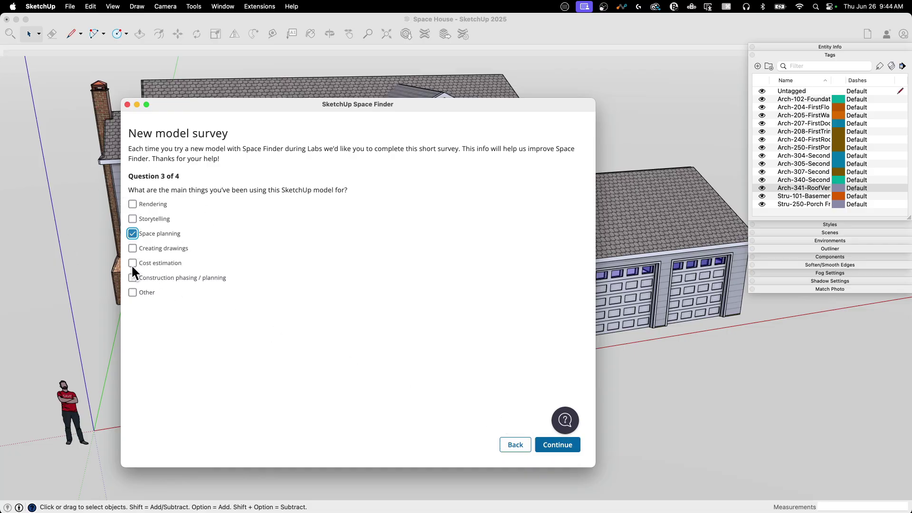
pyautogui.click(133, 277)
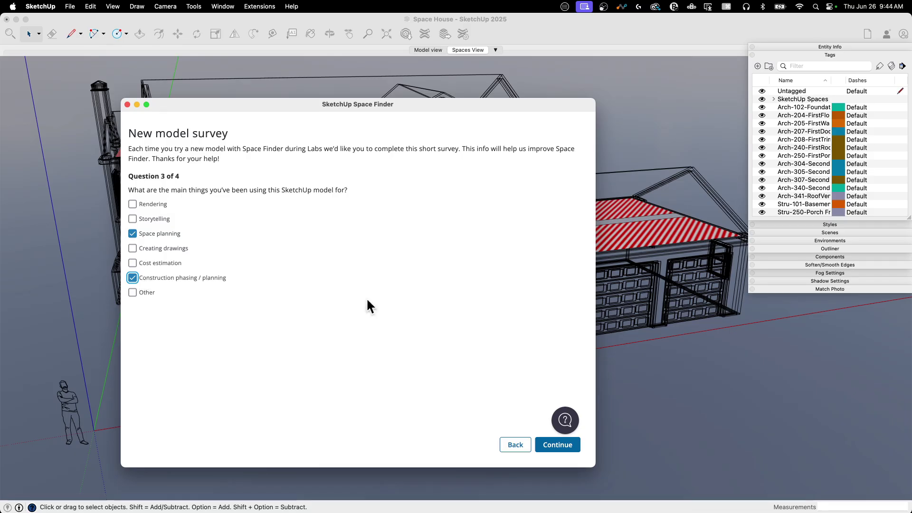
pyautogui.click(559, 448)
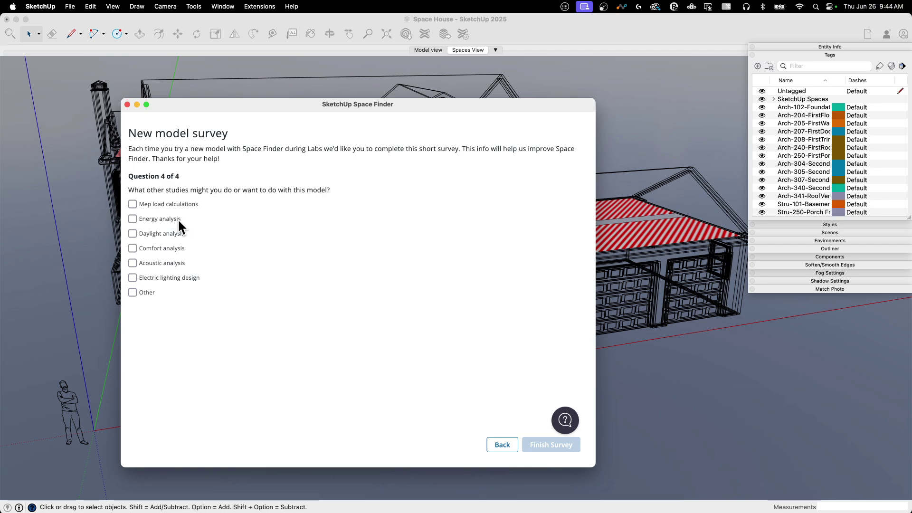
pyautogui.click(131, 219)
pyautogui.click(131, 247)
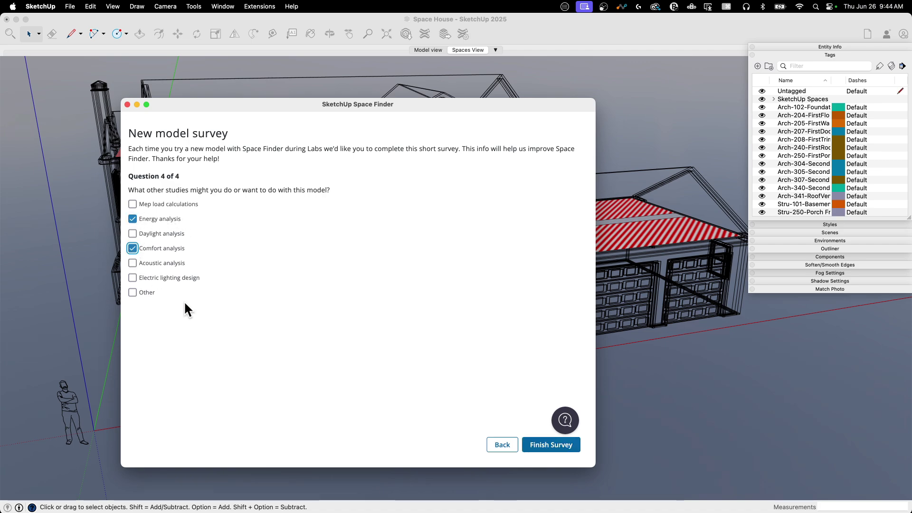
pyautogui.click(542, 446)
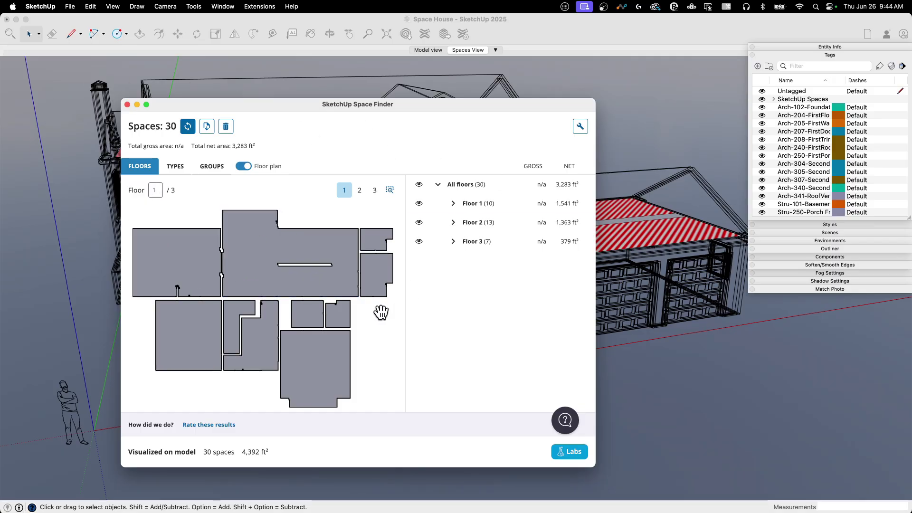
# Move the Space Finder window clear of the house and inspect the spaces in the wireframe Spaces View
pyautogui.moveTo(417, 101); pyautogui.dragTo(470, 439)
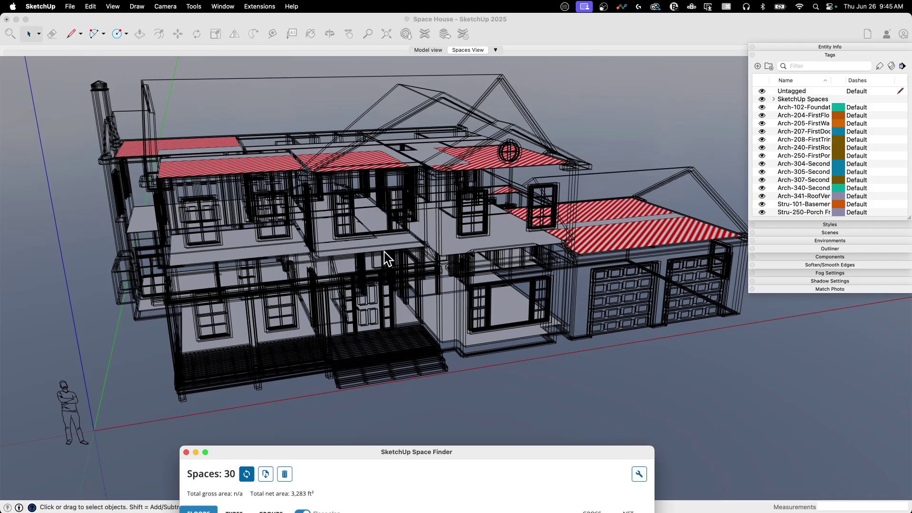
pyautogui.moveTo(330, 316); pyautogui.dragTo(209, 336, button='middle')
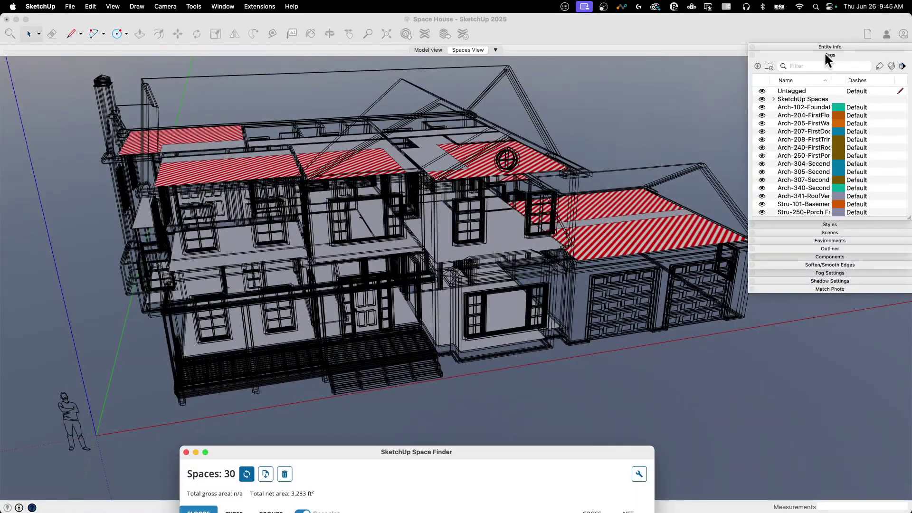
# Examine the SketchUp Spaces tag folder and its Floor 1 subfolder, and collapse both when finished
pyautogui.moveTo(822, 45); pyautogui.dragTo(772, 47)
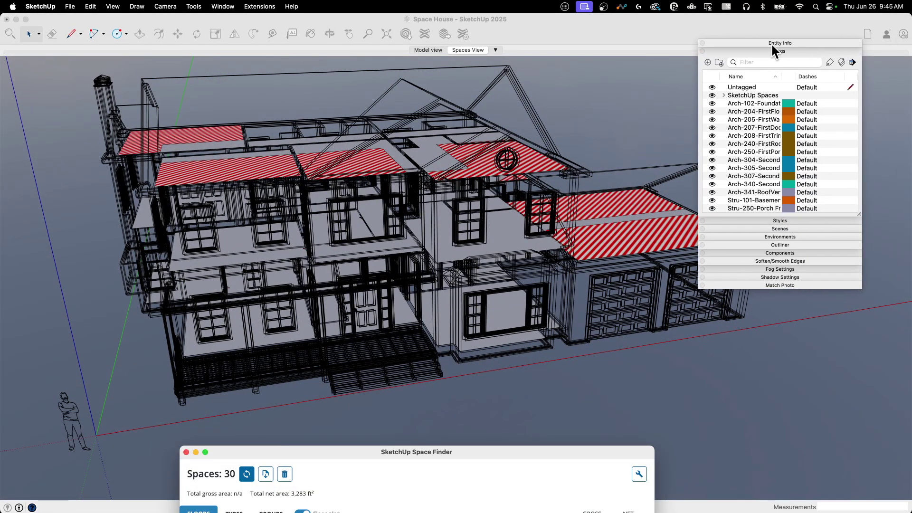
pyautogui.click(723, 95)
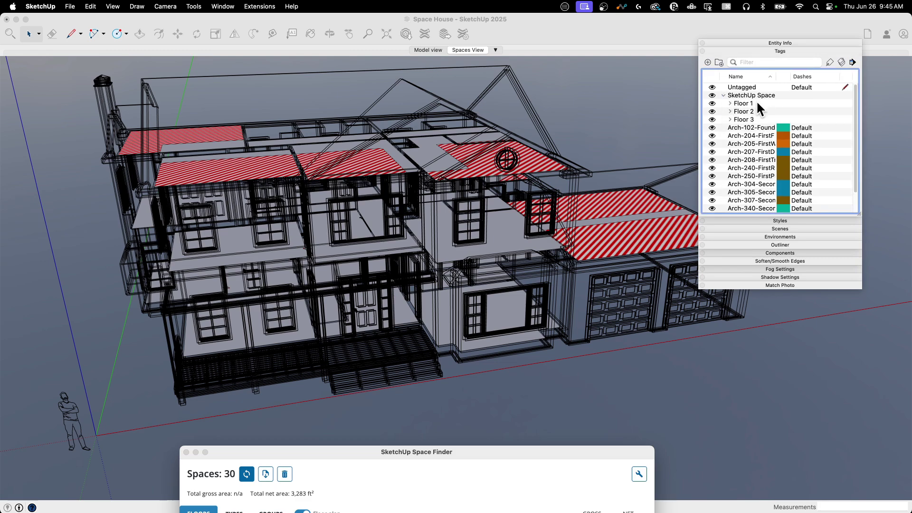
pyautogui.click(730, 103)
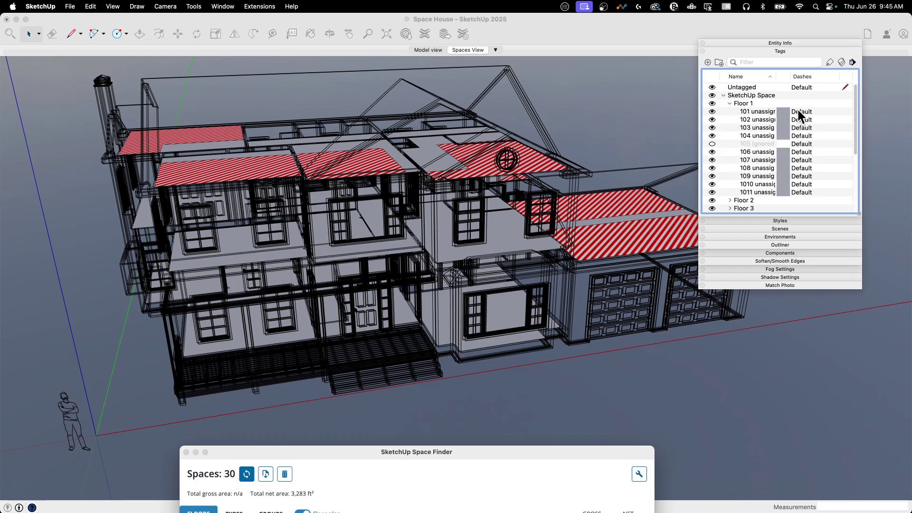
pyautogui.click(730, 103)
pyautogui.click(723, 95)
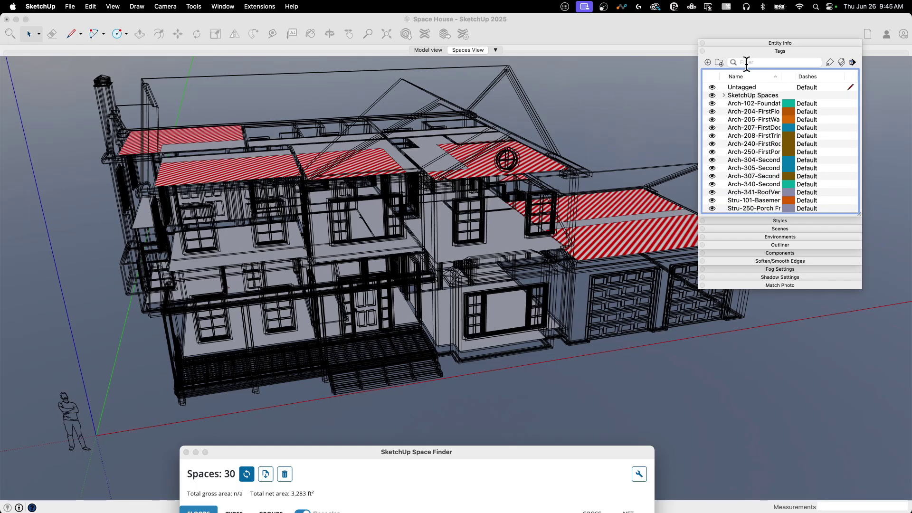
pyautogui.moveTo(751, 45); pyautogui.dragTo(797, 70)
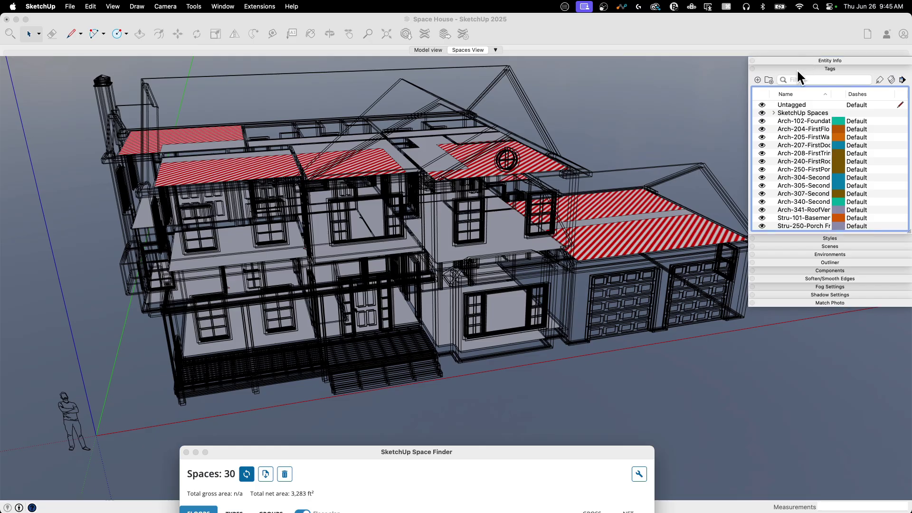
pyautogui.moveTo(367, 352); pyautogui.dragTo(369, 459, button='middle')
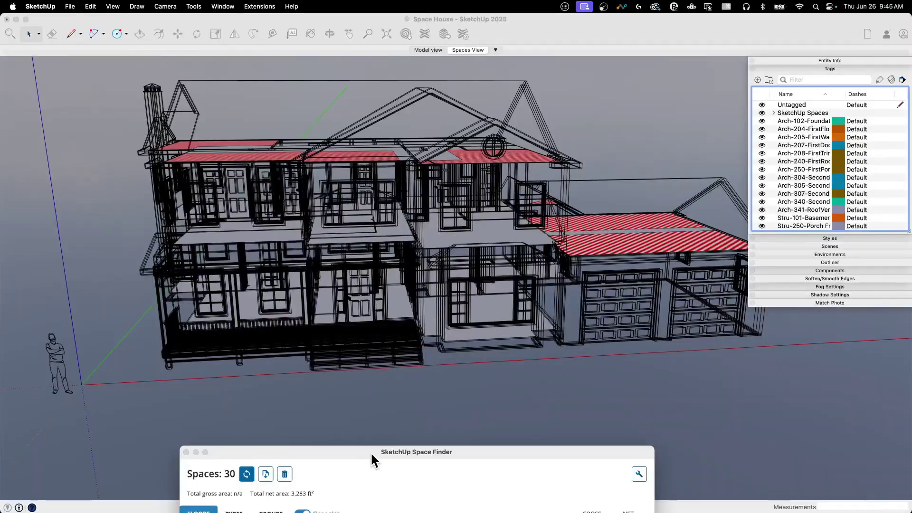
# Bring the whole Space Finder window back into view and look at the spaces by Types and by Groups
pyautogui.moveTo(371, 452); pyautogui.dragTo(297, 92)
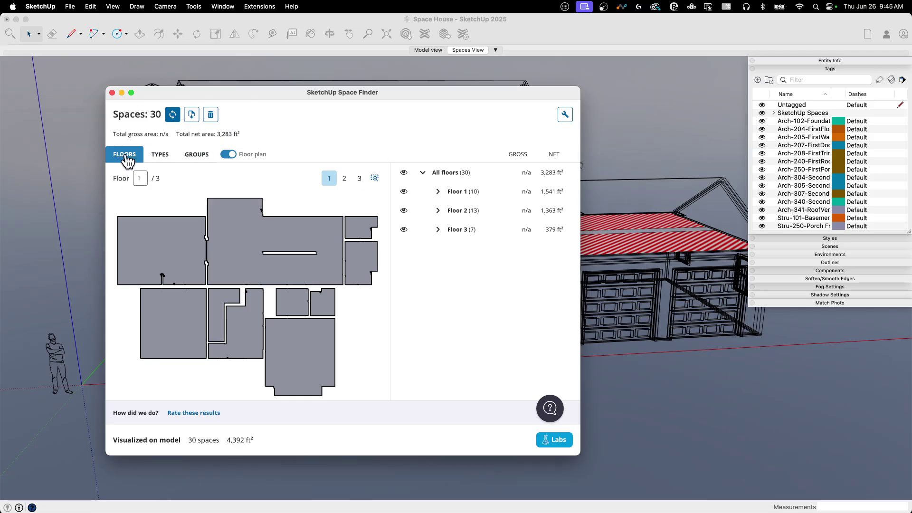
pyautogui.click(161, 156)
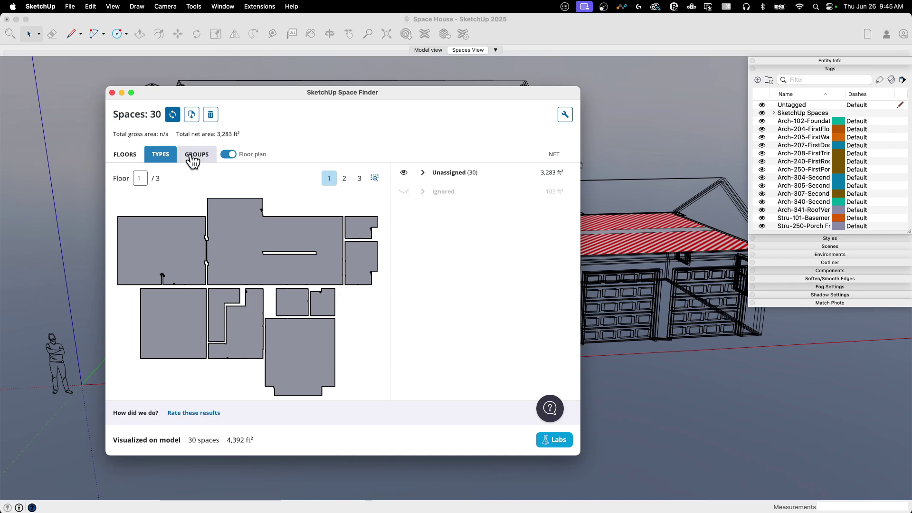
pyautogui.click(195, 155)
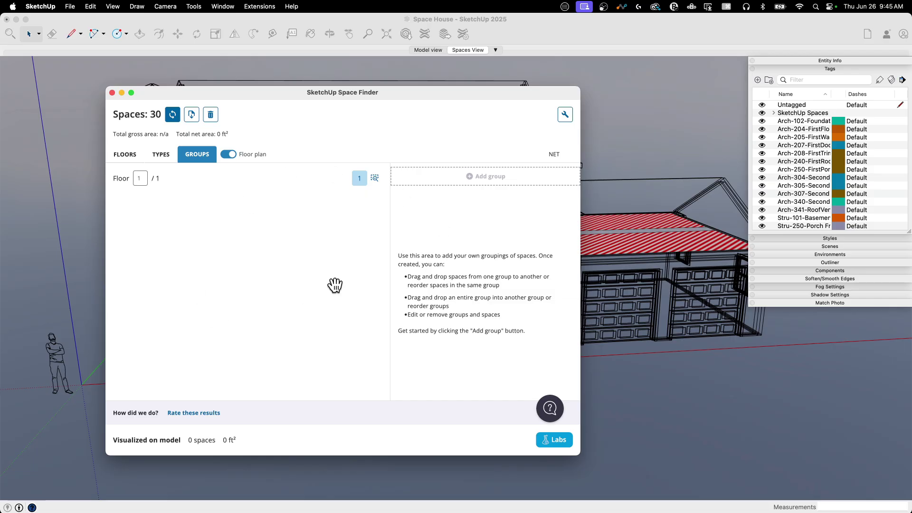
# Look over the spaces by Types and by Floors, viewing the plans of floors 2 and 3 before returning to floor 1
pyautogui.click(161, 155)
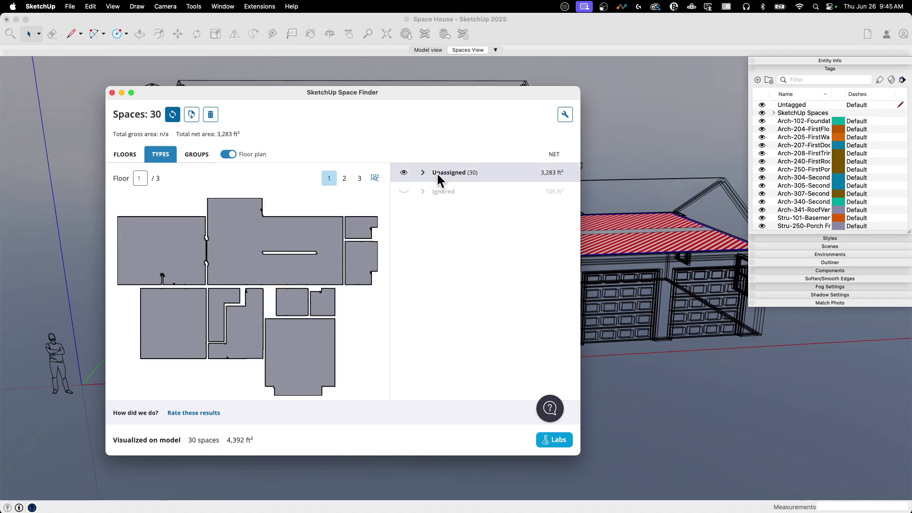
pyautogui.click(124, 155)
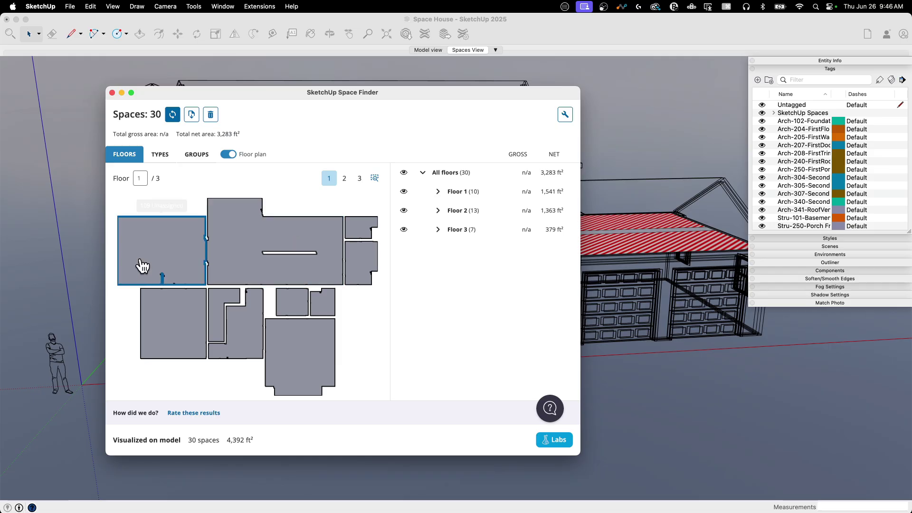
pyautogui.click(345, 178)
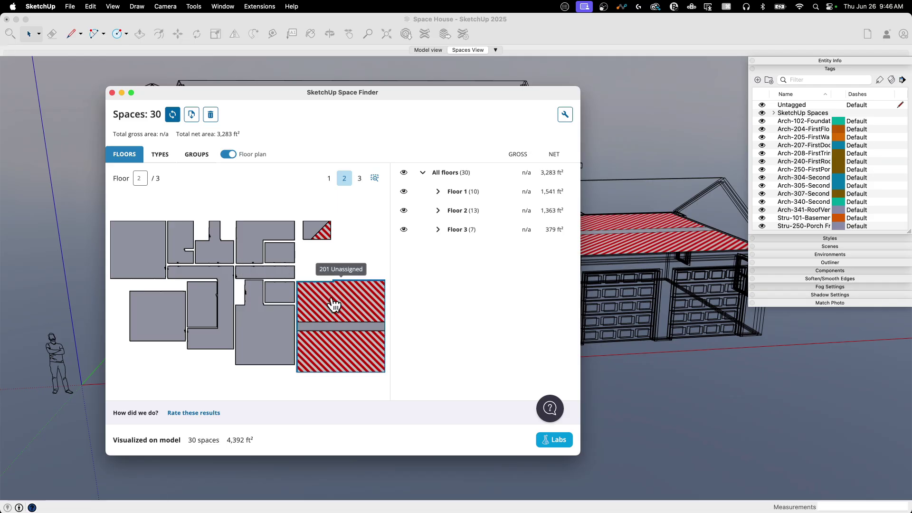
pyautogui.click(356, 185)
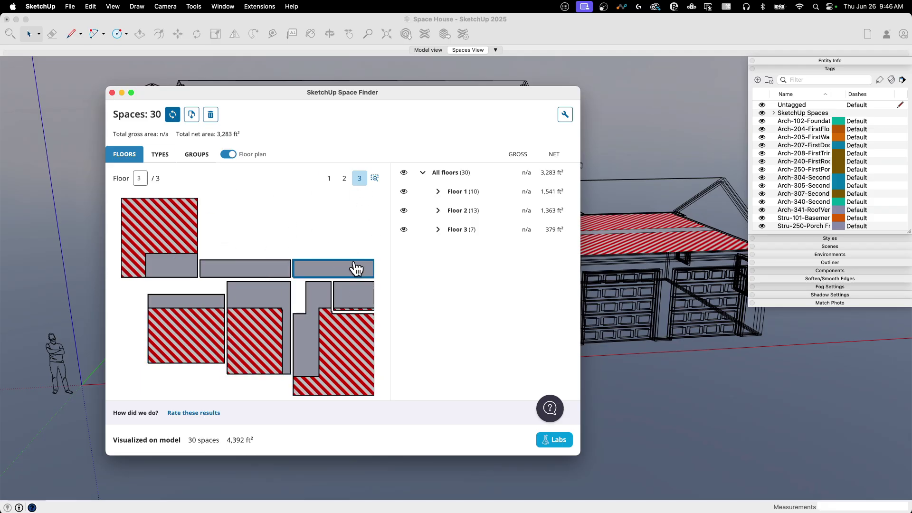
pyautogui.click(330, 179)
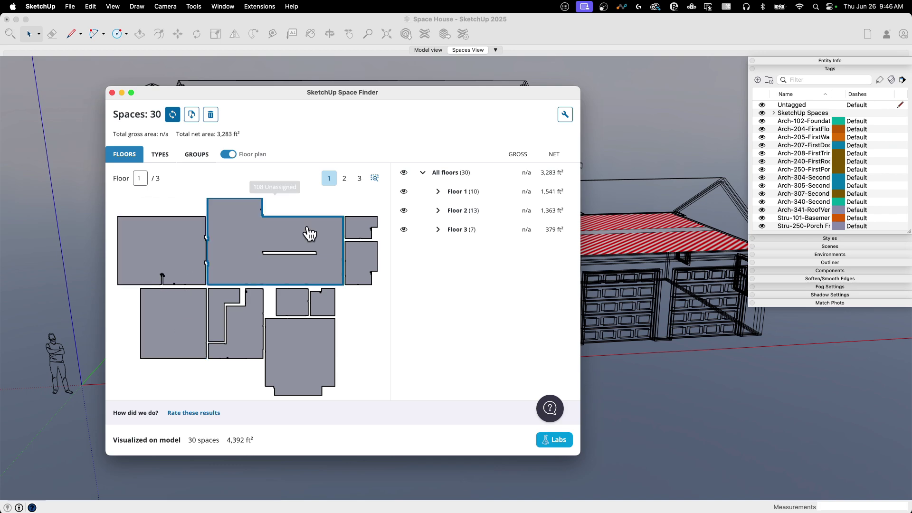
# Select space 101 on the floor 1 plan, hide it and show it again
pyautogui.click(296, 354)
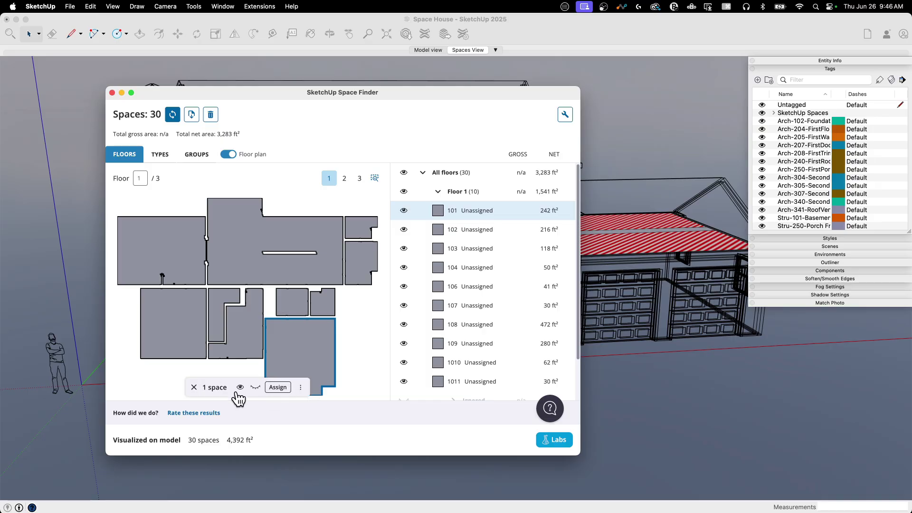
pyautogui.click(254, 387)
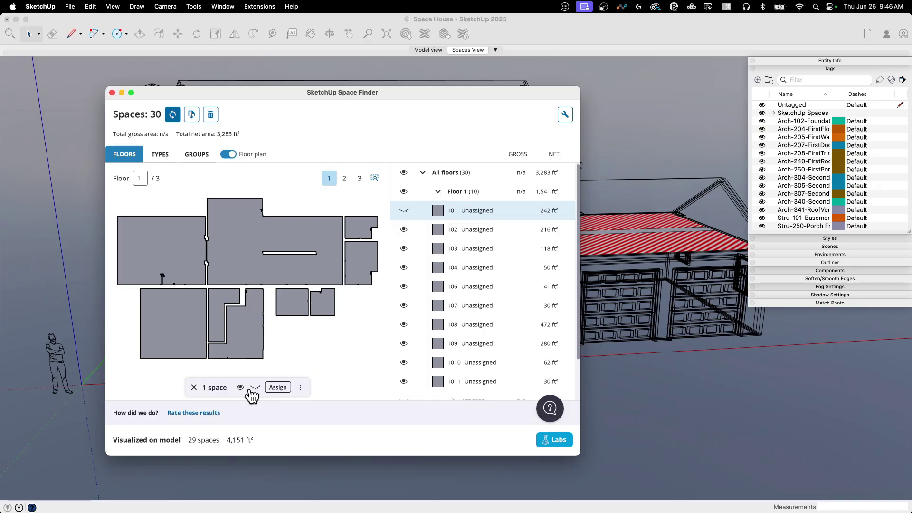
pyautogui.click(241, 388)
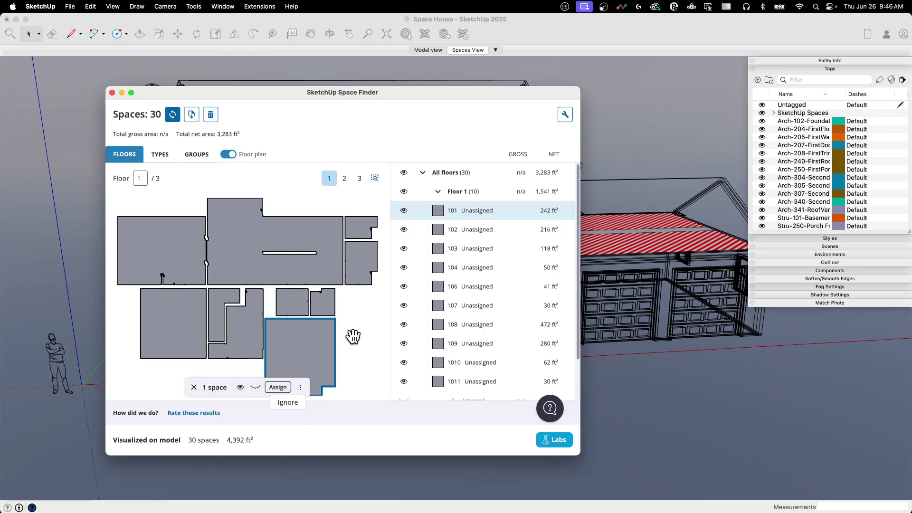
# Assign the Residential, Single family space type Garage to the selected space 101
pyautogui.click(278, 388)
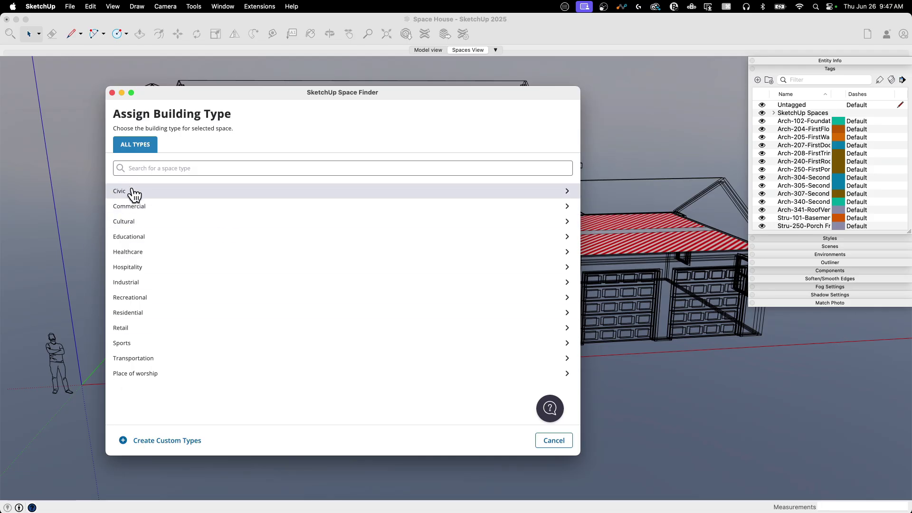
pyautogui.click(133, 314)
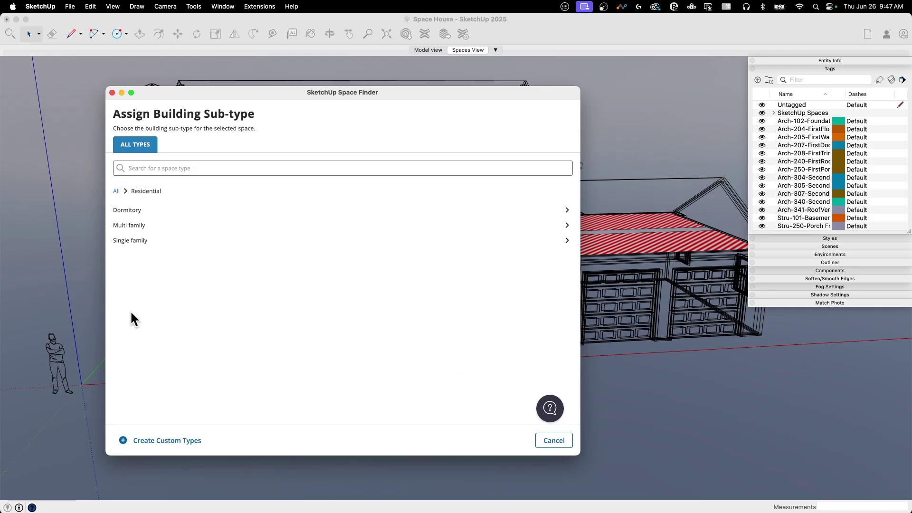
pyautogui.click(146, 245)
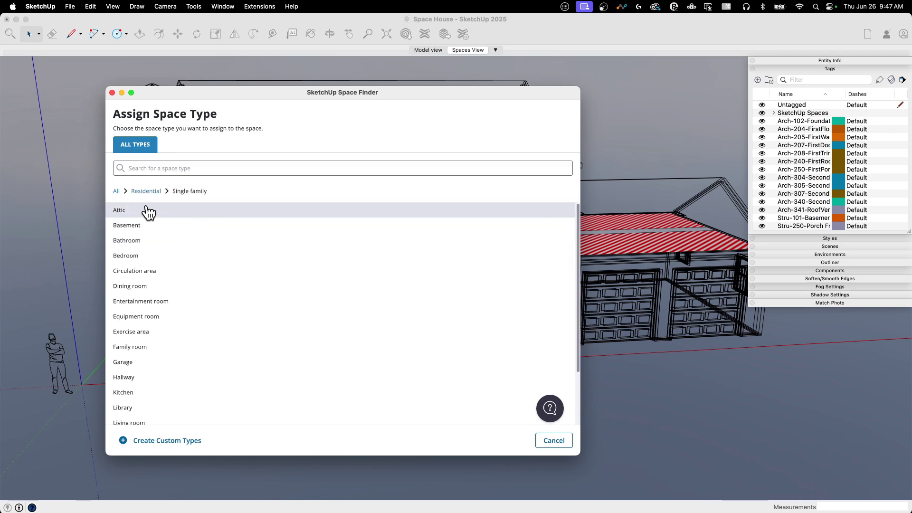
pyautogui.scroll(-3, 187, 326)
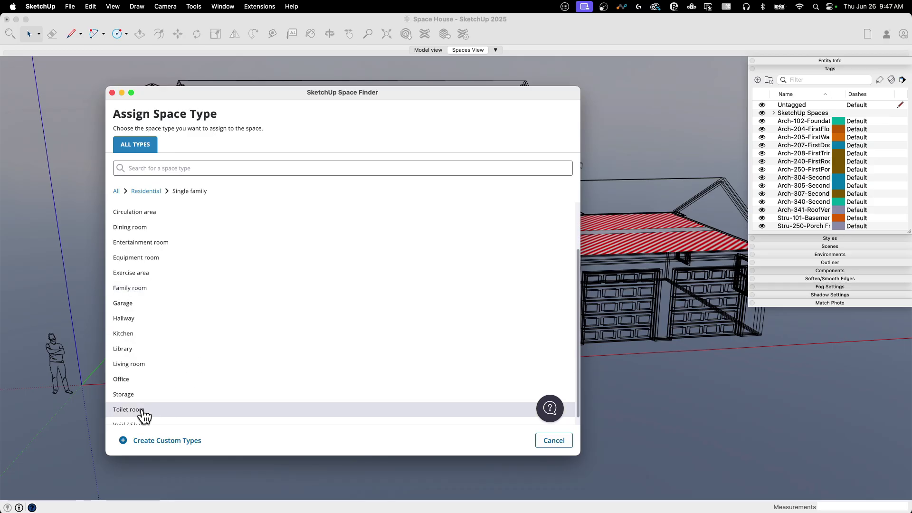
pyautogui.scroll(-1, 157, 409)
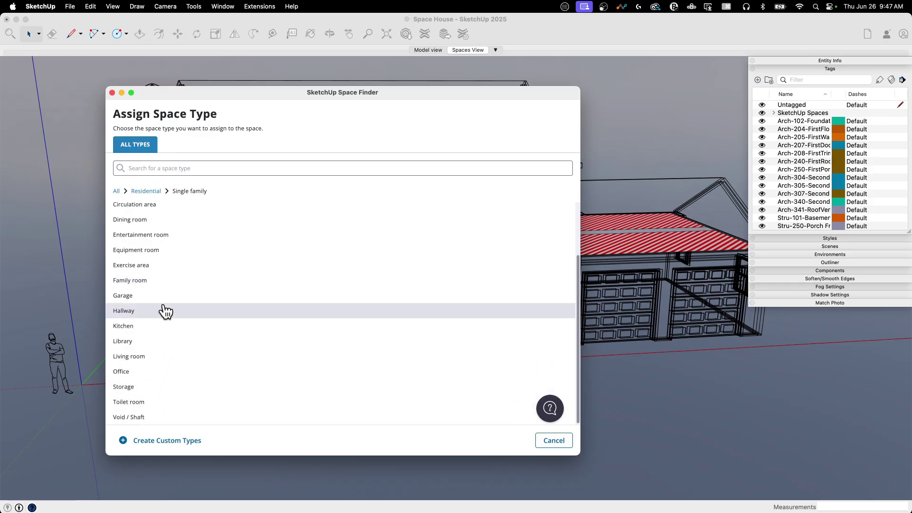
pyautogui.click(122, 296)
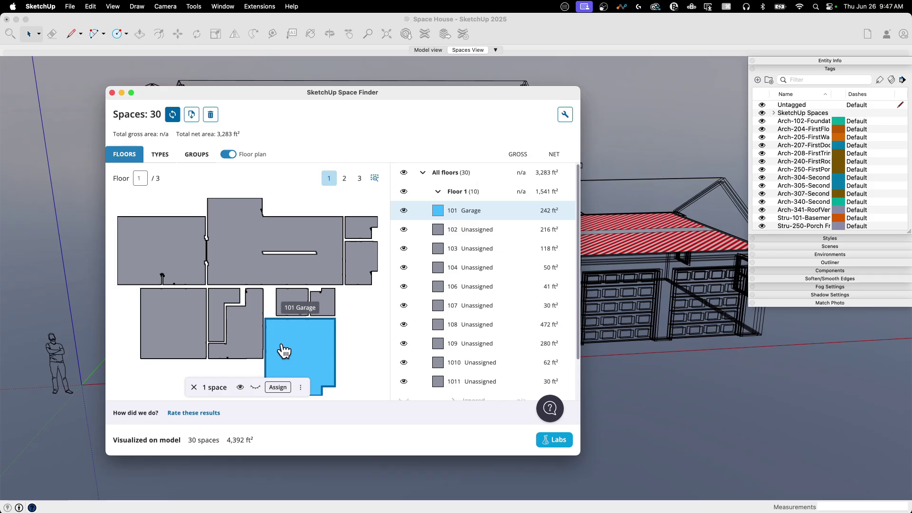
# Move the Space Finder window slightly aside, and assign the Single family types Living room to space 109 and Kitchen to space 108
pyautogui.moveTo(304, 88); pyautogui.dragTo(358, 71)
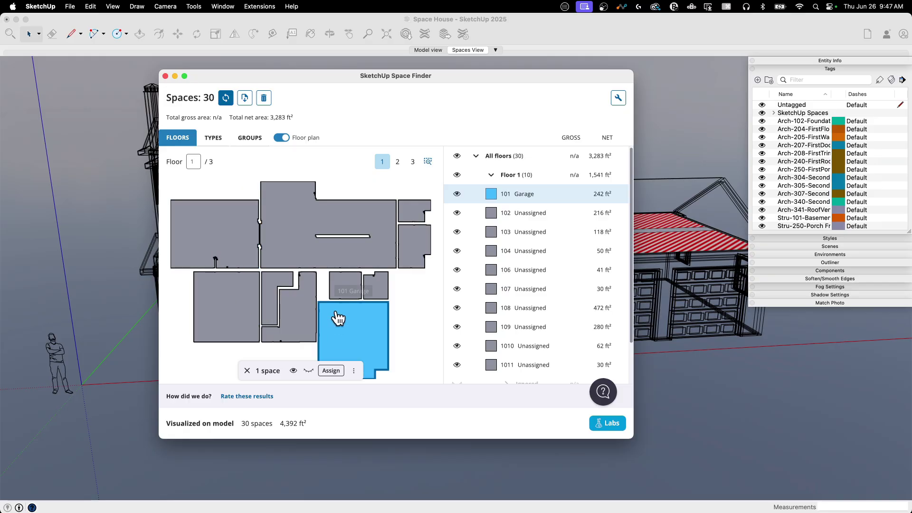
pyautogui.click(223, 235)
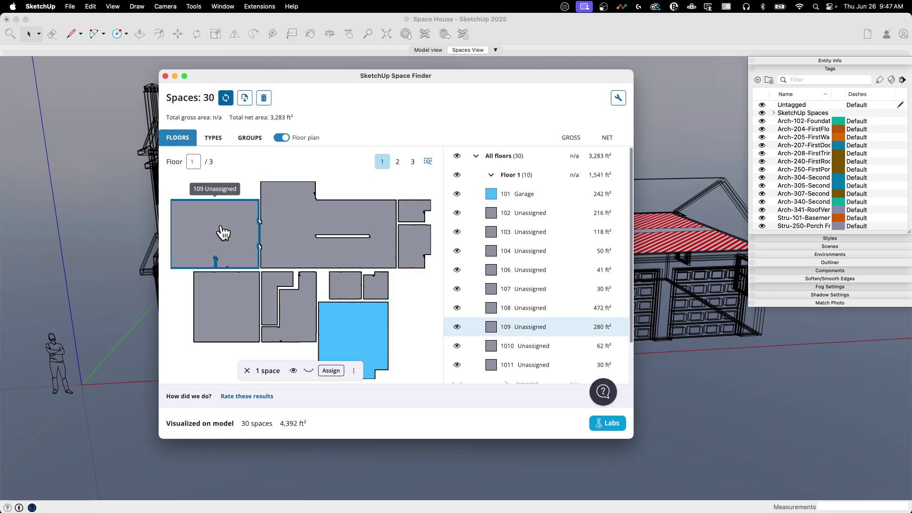
pyautogui.click(331, 371)
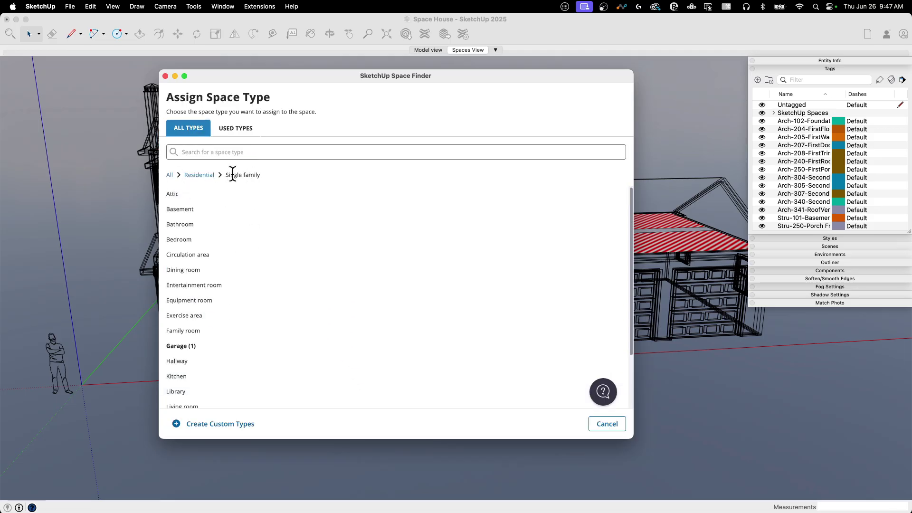
pyautogui.scroll(-1, 197, 380)
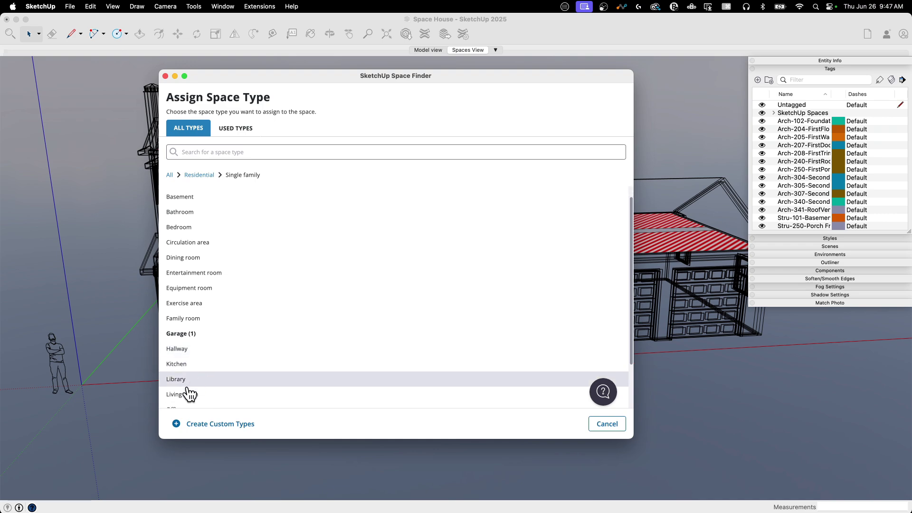
pyautogui.click(190, 393)
pyautogui.click(308, 200)
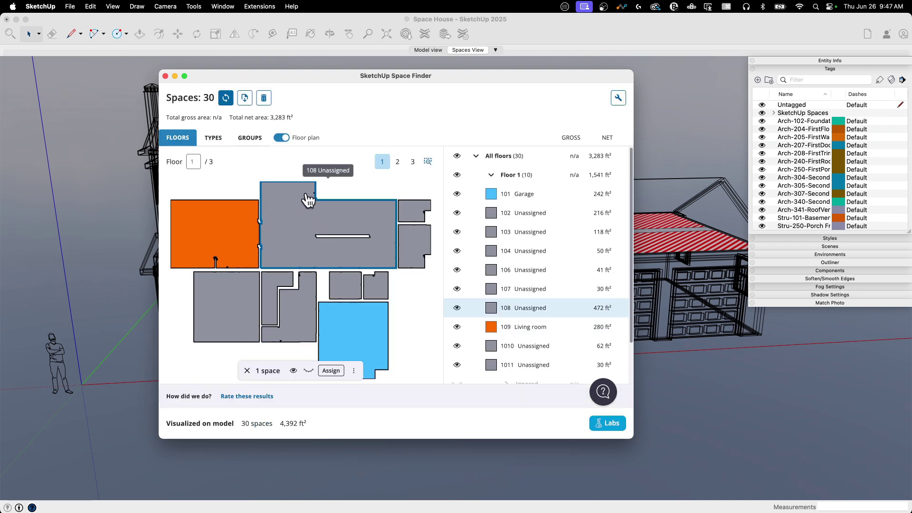
pyautogui.click(339, 375)
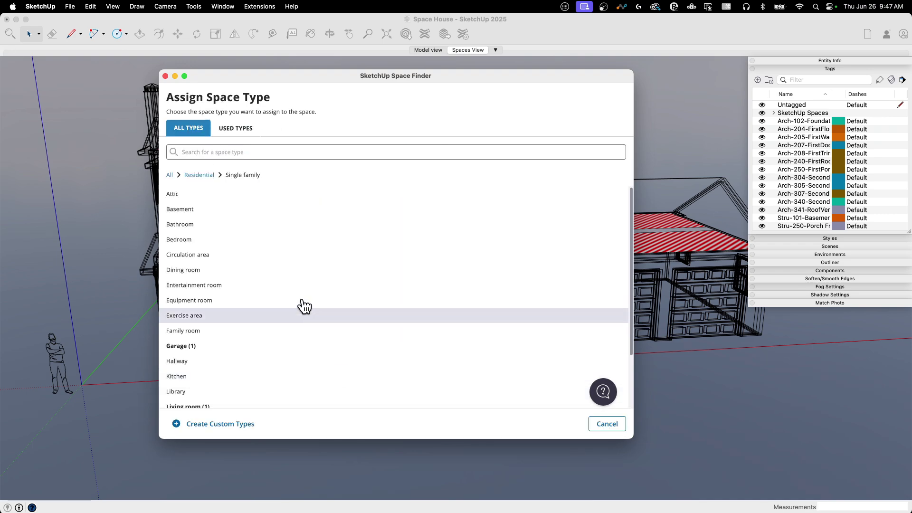
pyautogui.click(204, 392)
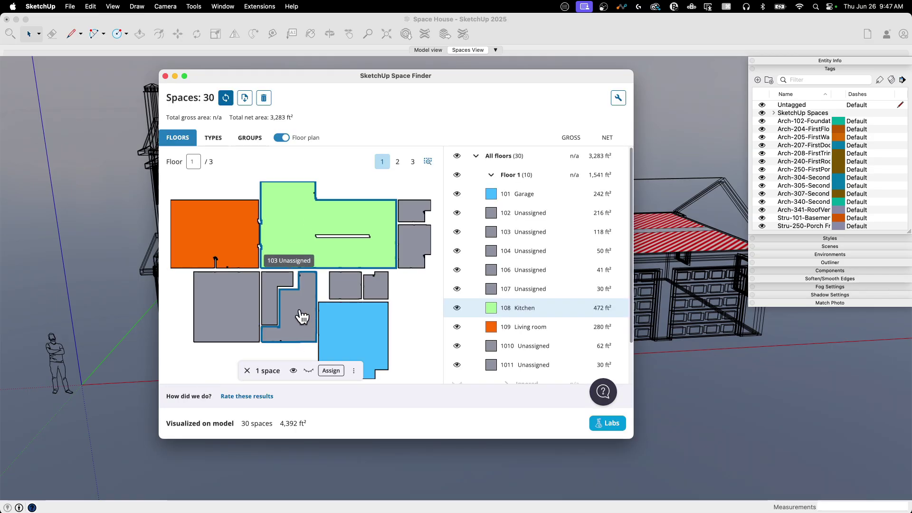
# Assign the Single family types Office to space 102 and Hallway to space 103 on floor 1
pyautogui.click(234, 319)
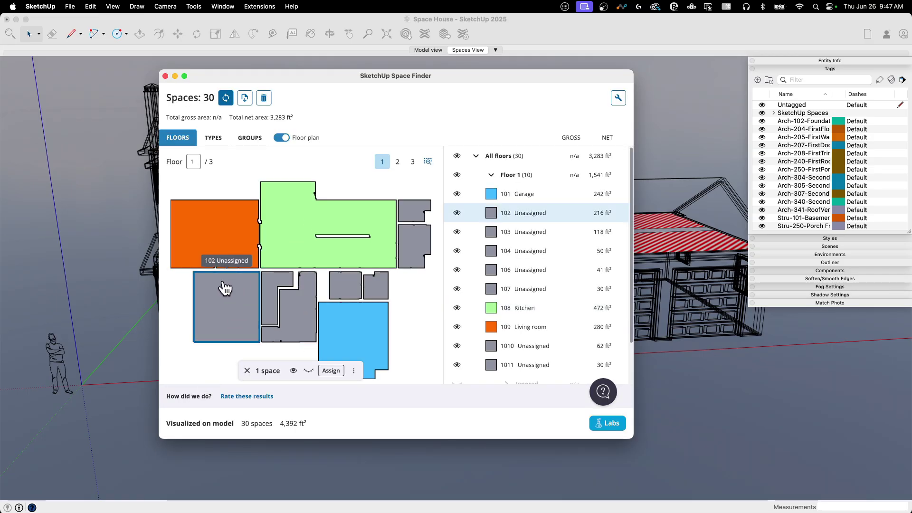
pyautogui.click(332, 373)
pyautogui.scroll(-3, 228, 341)
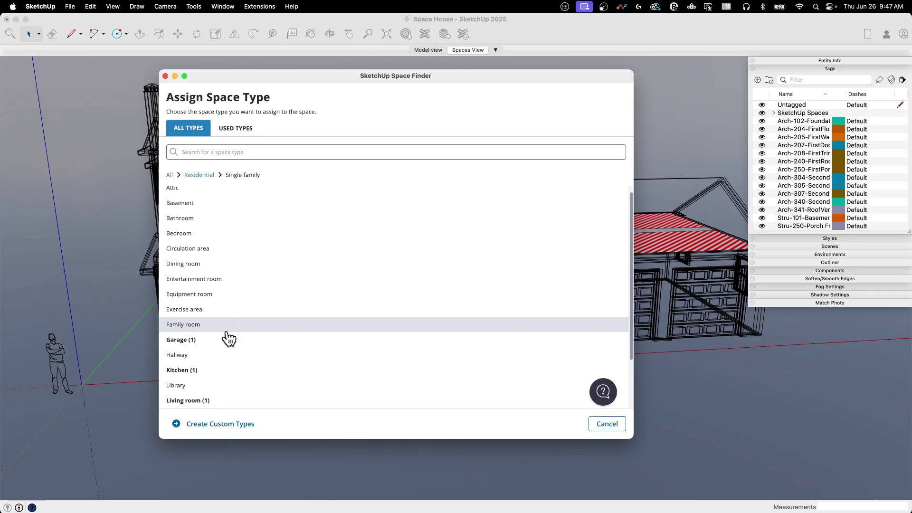
pyautogui.click(207, 383)
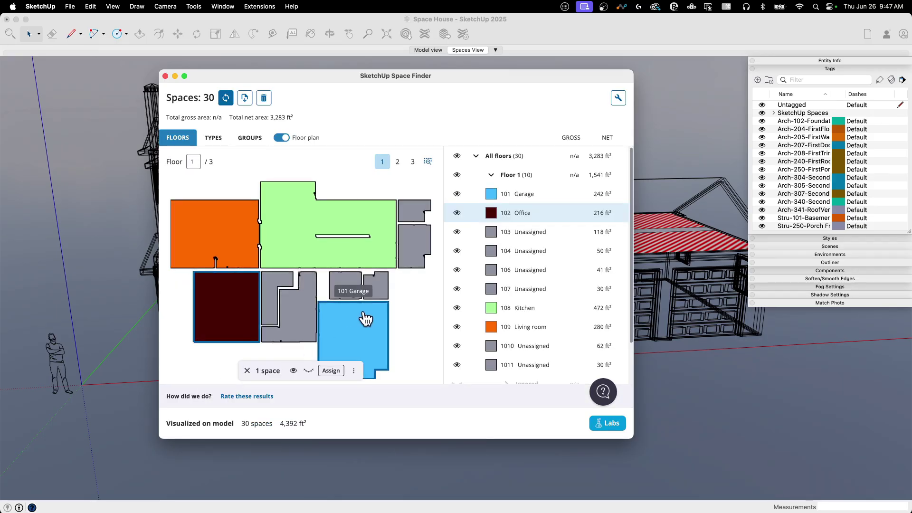
pyautogui.click(302, 321)
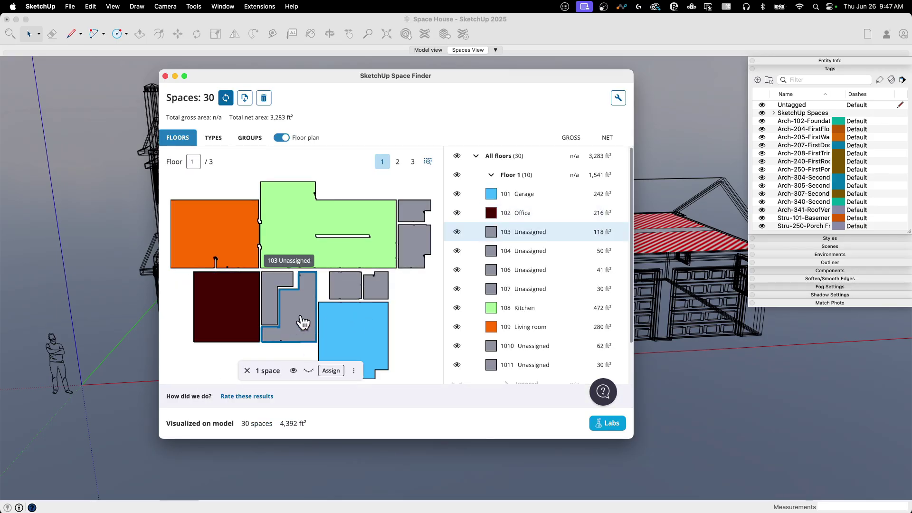
pyautogui.click(339, 375)
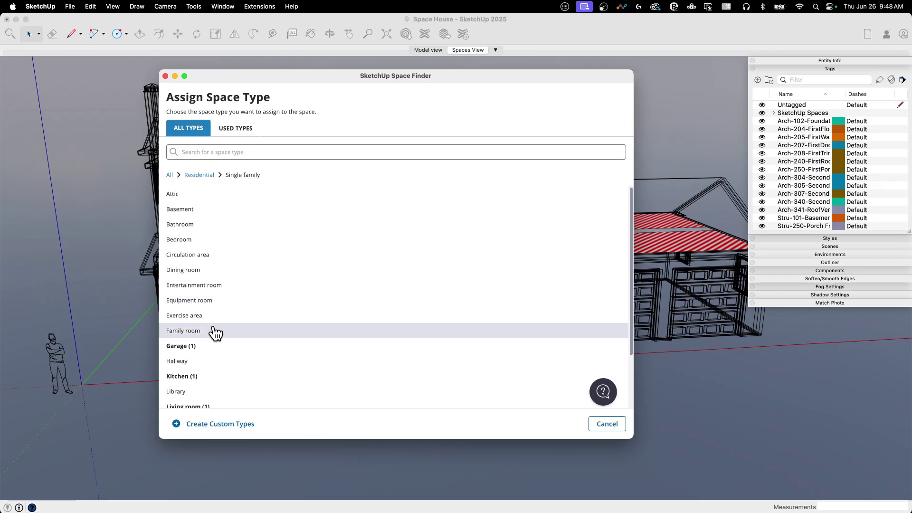
pyautogui.click(195, 361)
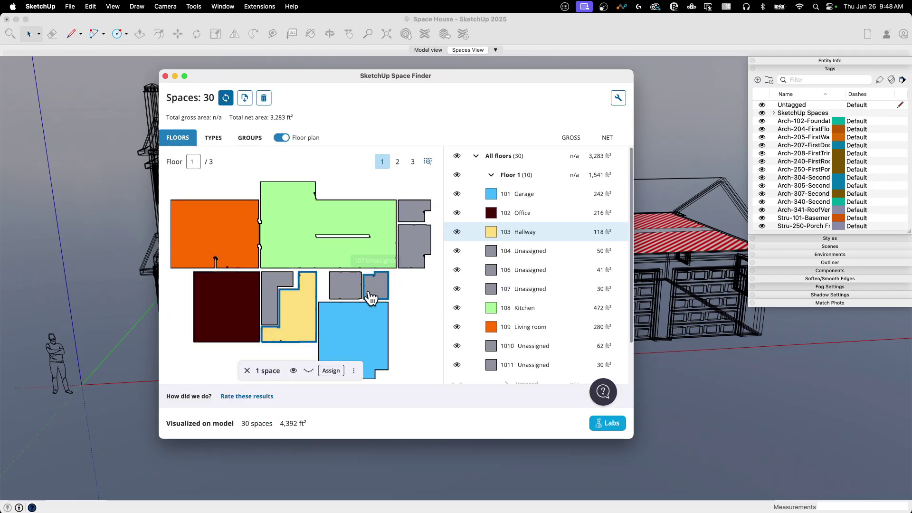
# Assign the Single family type Storage to the small space 1011 on floor 1
pyautogui.click(412, 214)
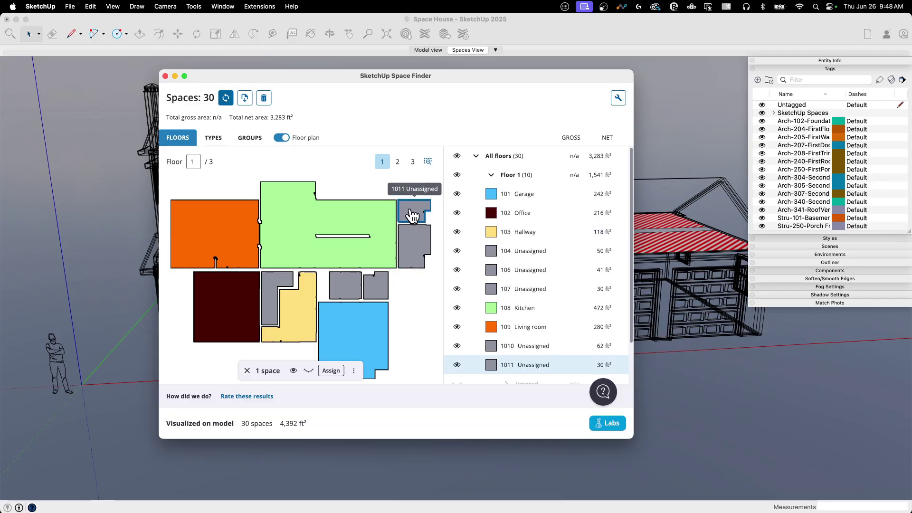
pyautogui.click(335, 372)
pyautogui.scroll(-3, 257, 306)
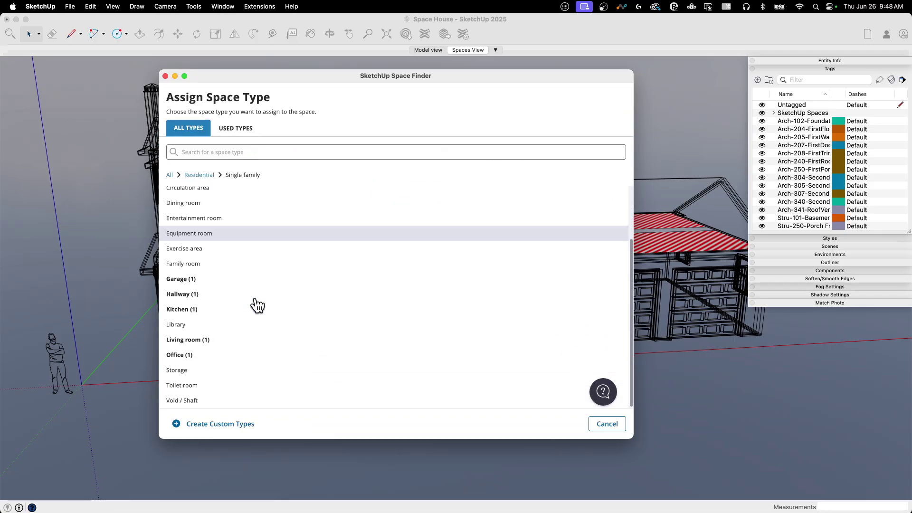
pyautogui.click(193, 371)
# Assign the Laundry room type from the Residential, Multi family sub-type to space 1010 on floor 1
pyautogui.click(416, 261)
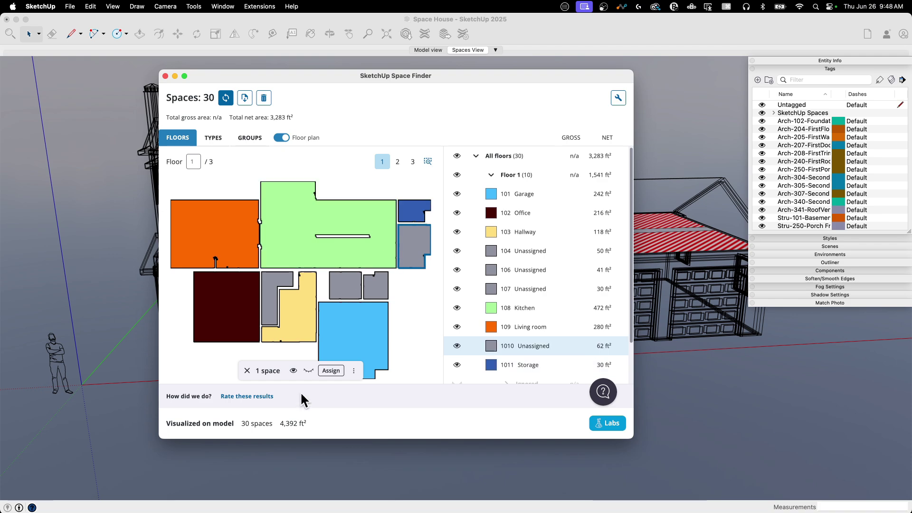
pyautogui.click(328, 372)
pyautogui.scroll(-3, 260, 349)
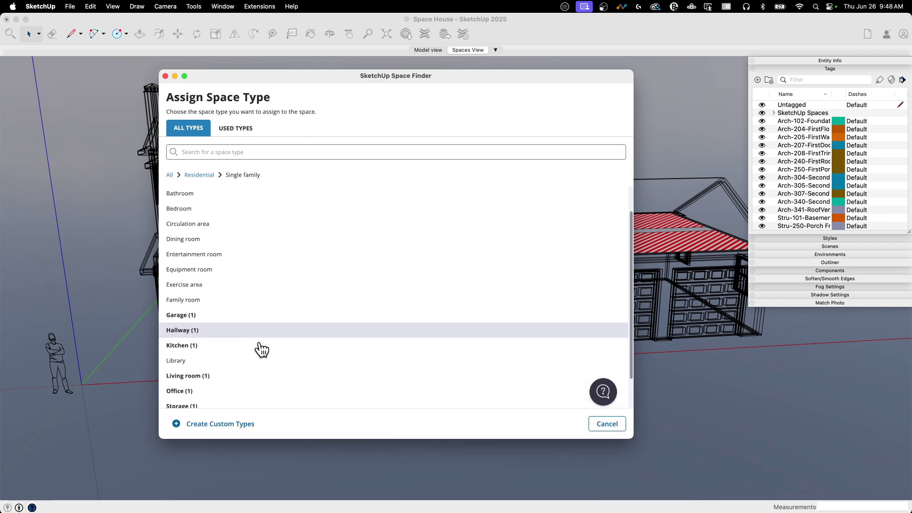
pyautogui.scroll(-1, 247, 361)
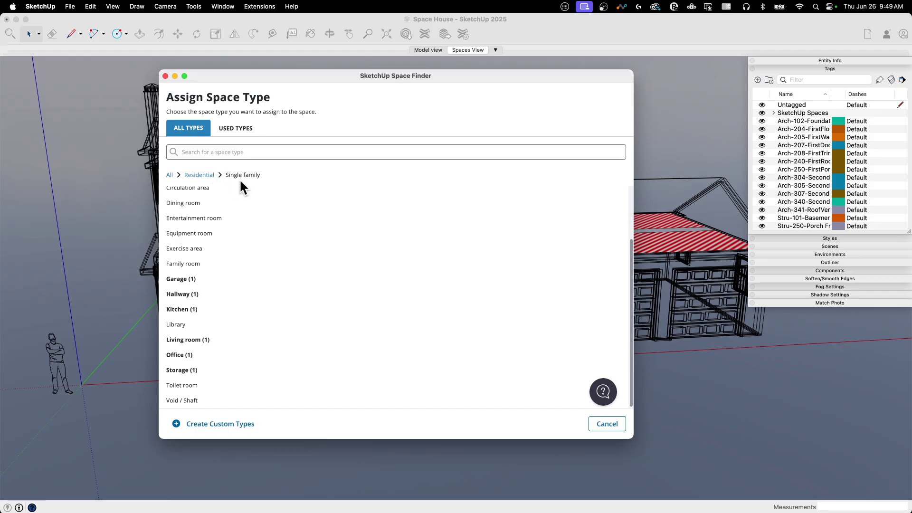
pyautogui.click(195, 176)
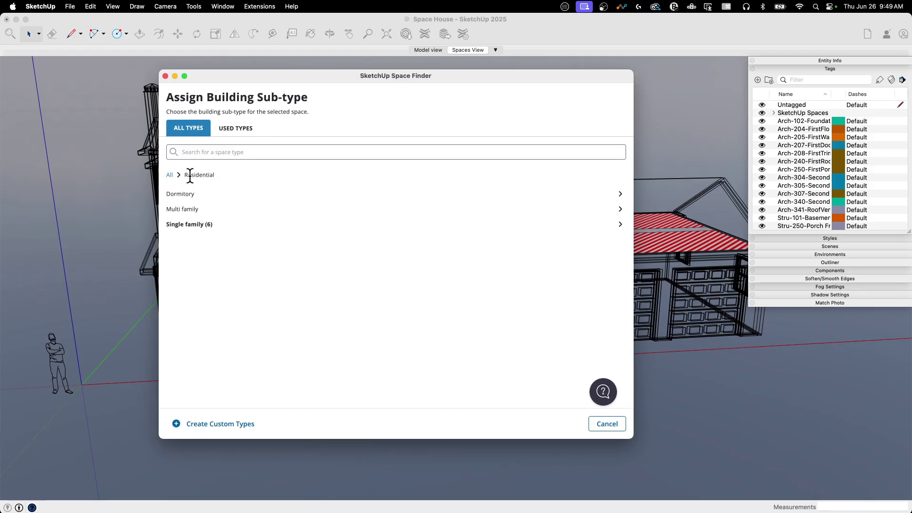
pyautogui.click(246, 208)
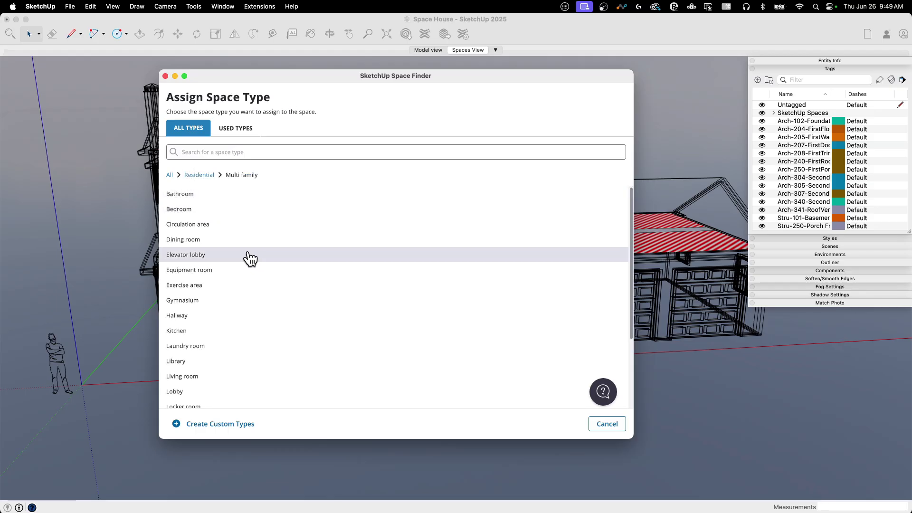
pyautogui.click(198, 351)
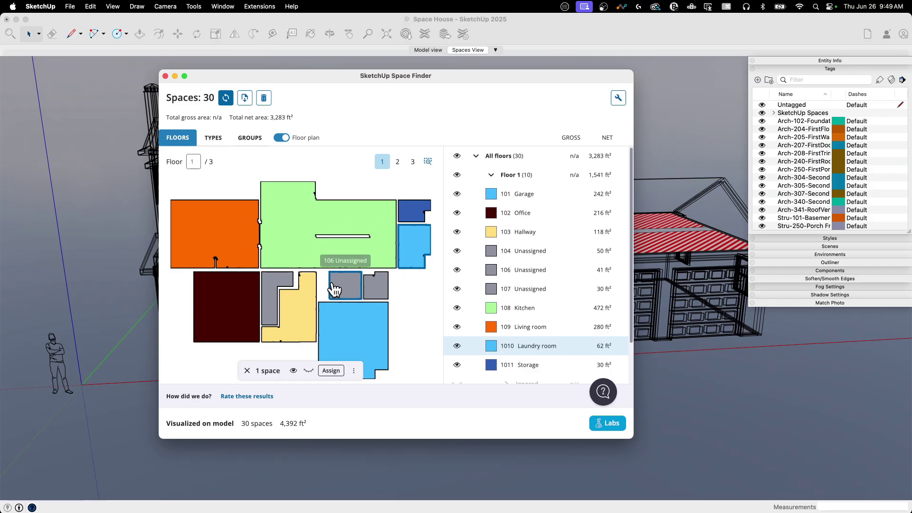
# Assign the Bathroom type from the Residential, Single family sub-type to space 106 on floor 1
pyautogui.click(377, 285)
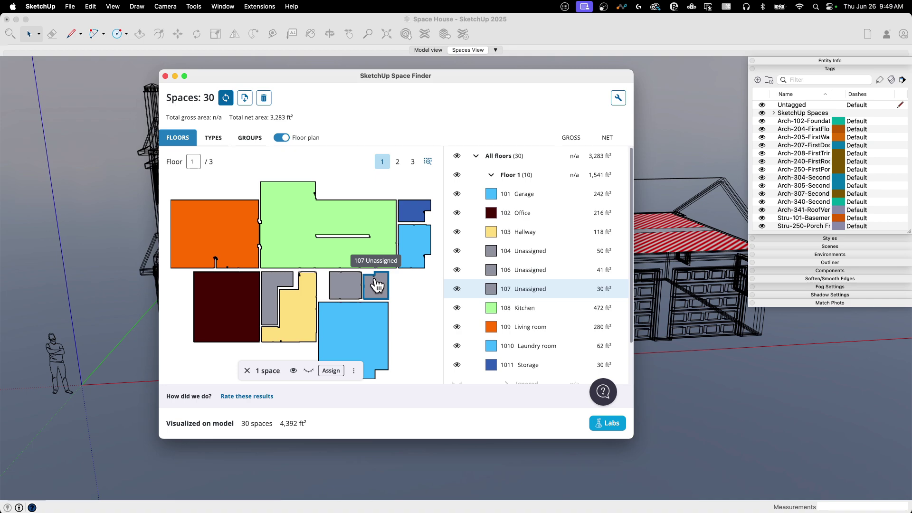
pyautogui.click(350, 290)
pyautogui.click(335, 371)
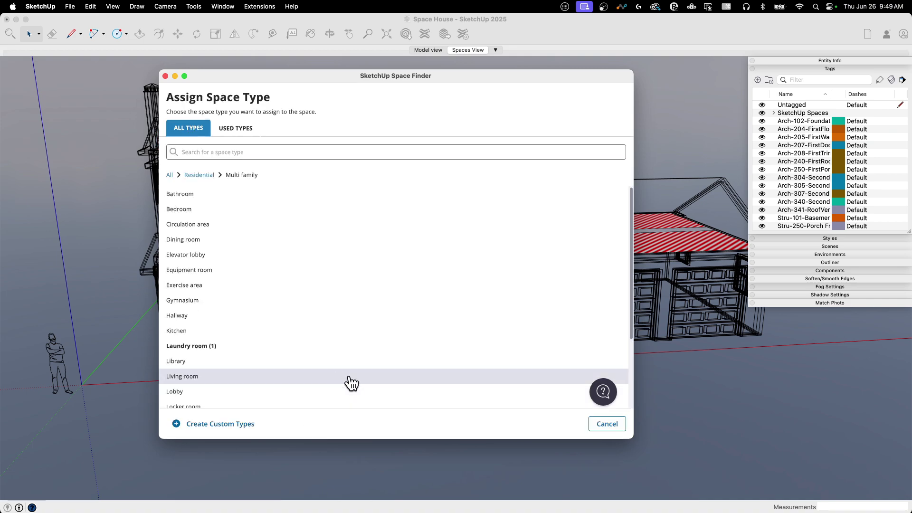
pyautogui.click(197, 175)
pyautogui.click(190, 228)
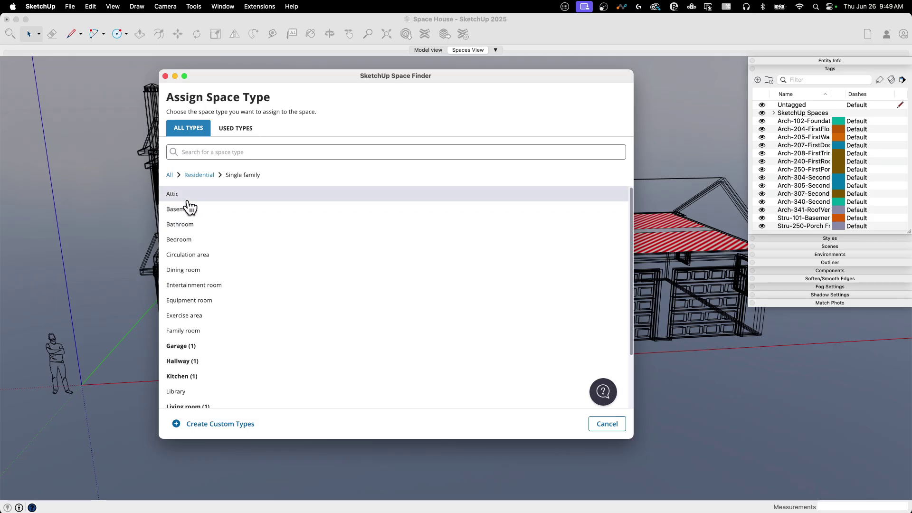
pyautogui.click(190, 228)
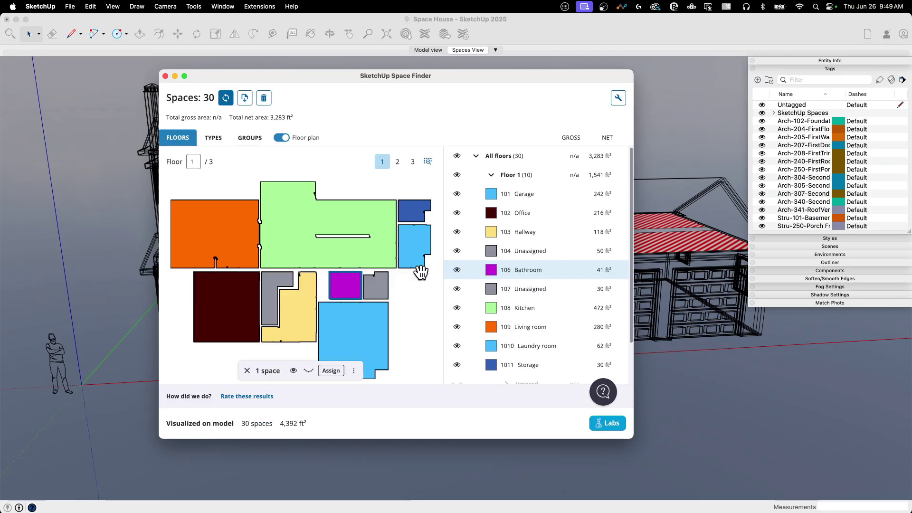
# Assign the Single family type Void / Shaft to the L-shaped space 104 on floor 1
pyautogui.click(278, 295)
pyautogui.click(331, 372)
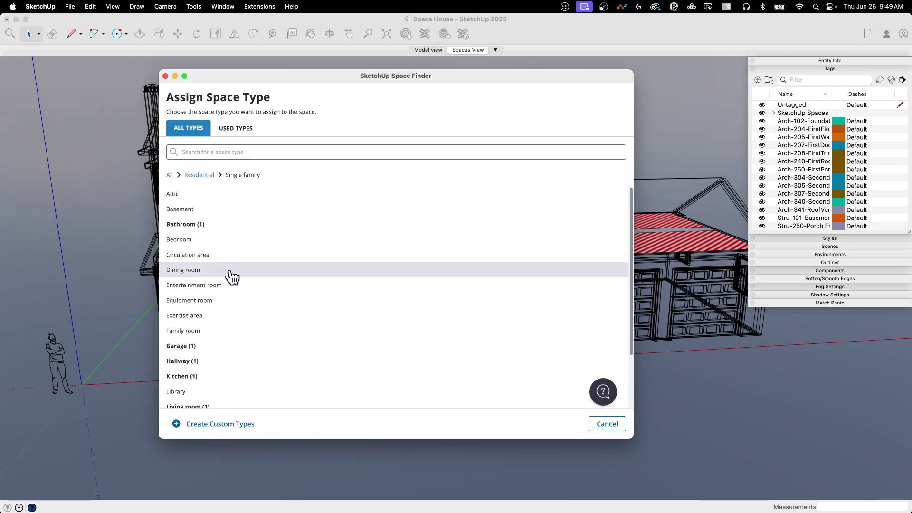
pyautogui.scroll(-3, 245, 251)
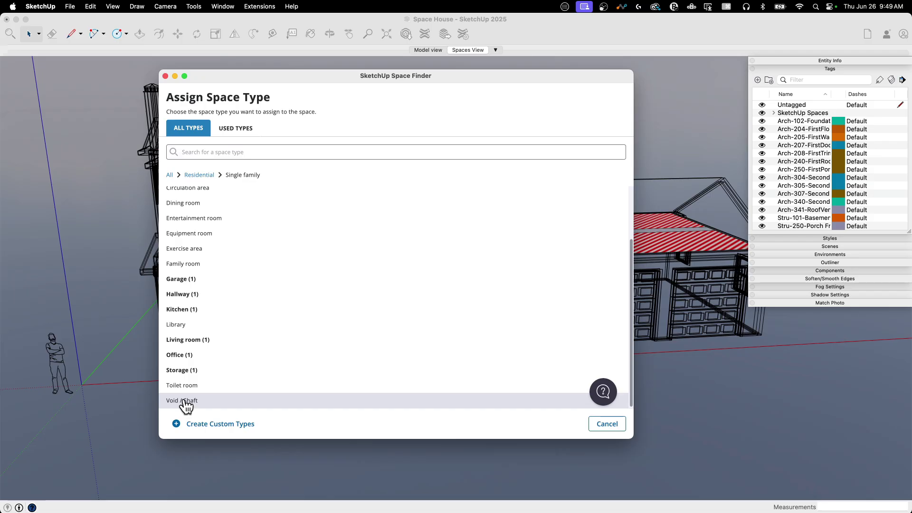
pyautogui.click(205, 406)
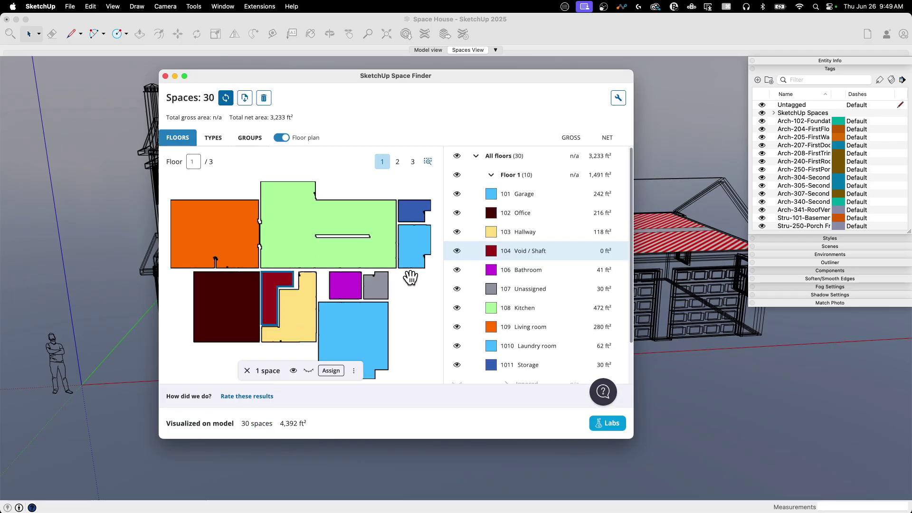
# Assign the Single family type Equipment room to space 107 on floor 1
pyautogui.click(376, 292)
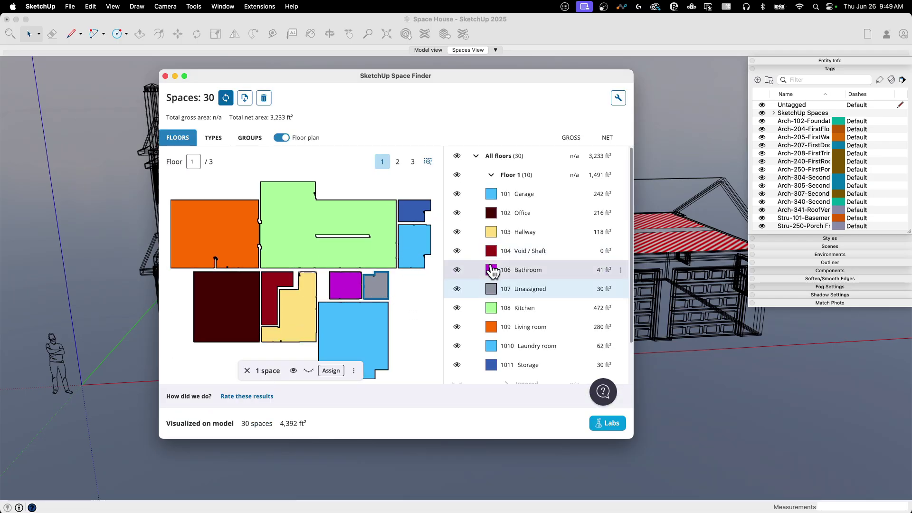
pyautogui.click(331, 371)
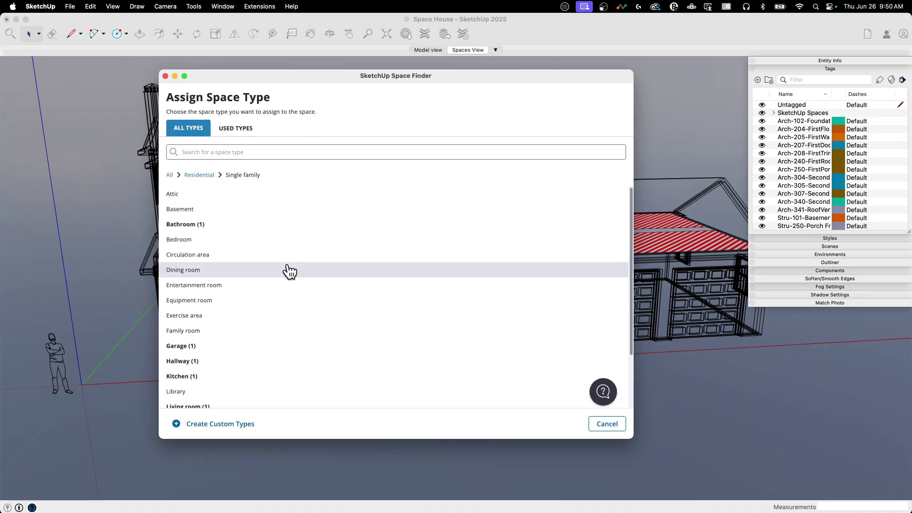
pyautogui.scroll(-2, 265, 264)
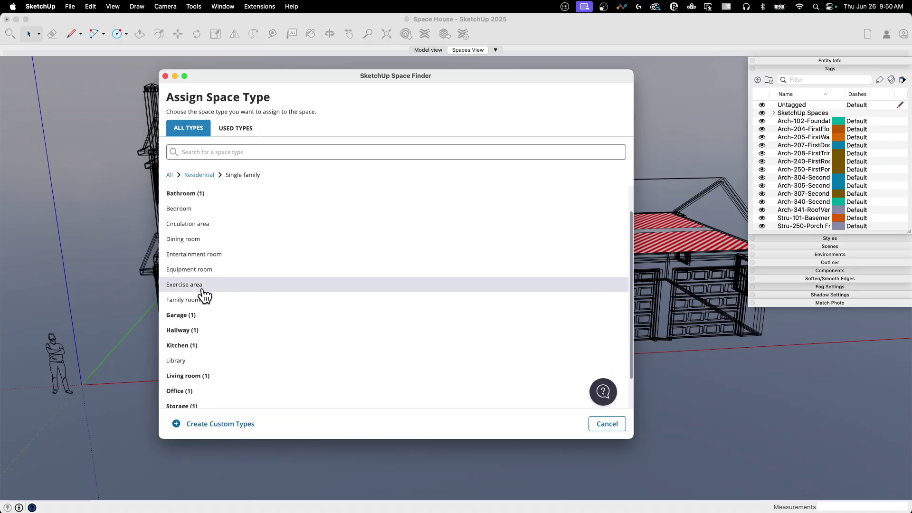
pyautogui.click(202, 271)
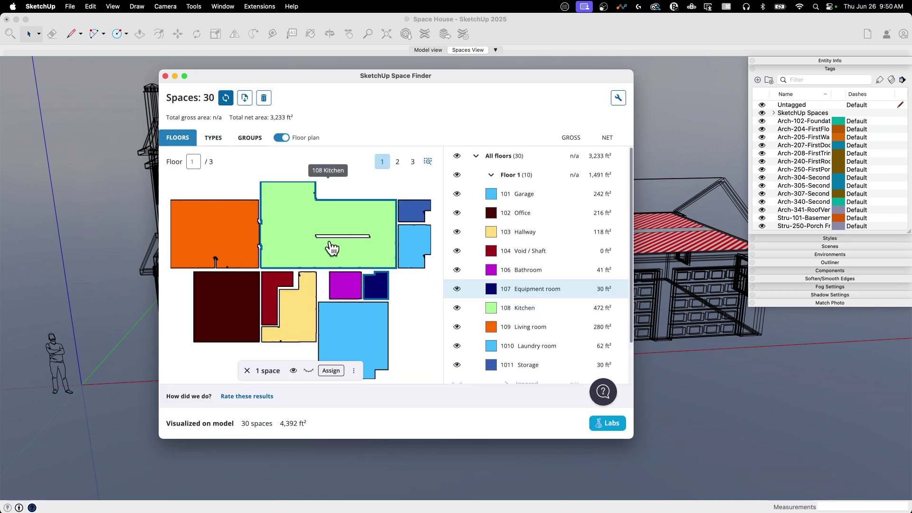
# List the spaces by type, and open the names of the bathroom and garage for editing without changing them
pyautogui.click(210, 141)
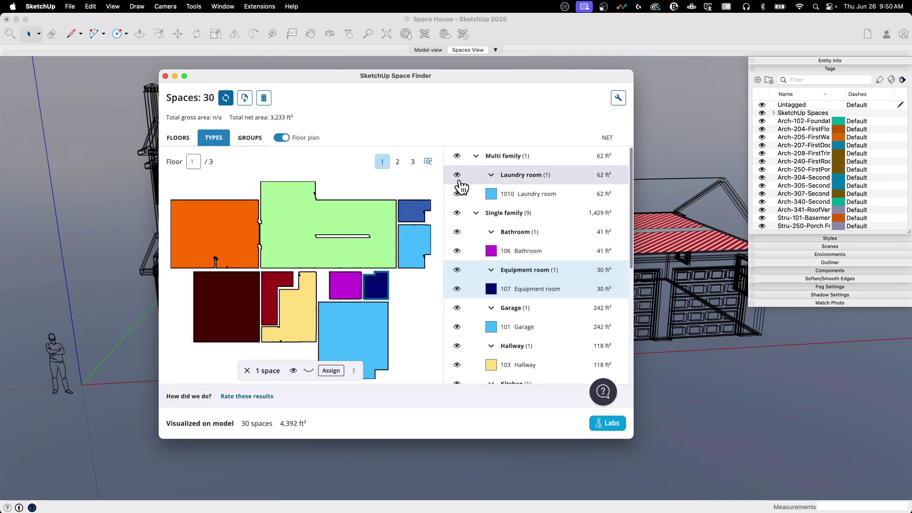
pyautogui.click(513, 193)
pyautogui.doubleClick(524, 252)
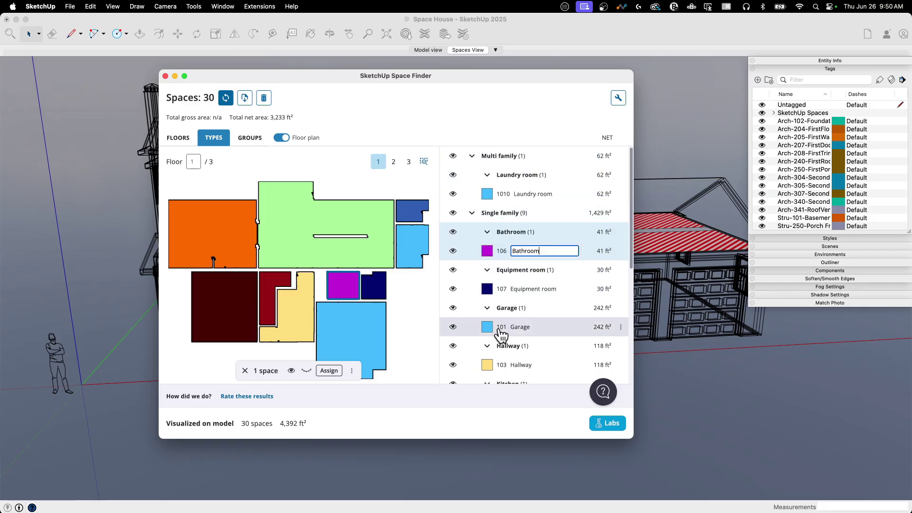
pyautogui.doubleClick(522, 327)
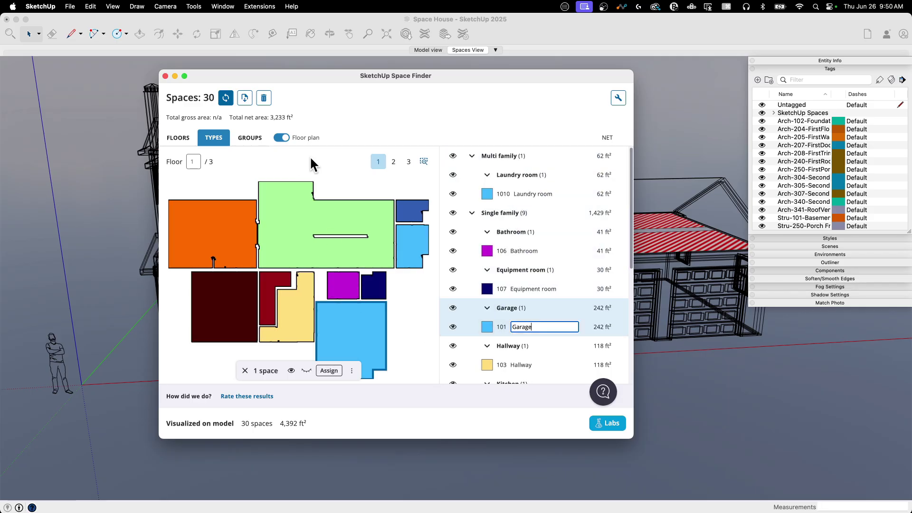
pyautogui.press('Return')
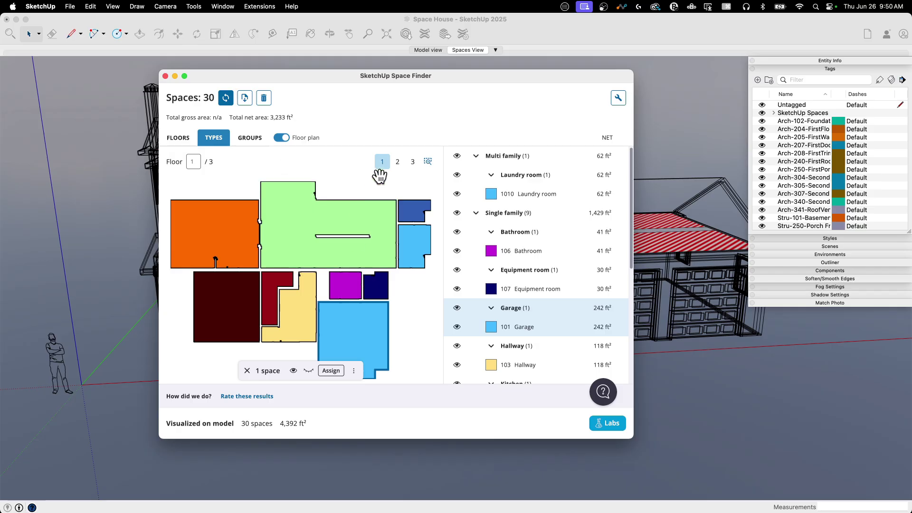
# Show the floor 3 plan and assign the Single family type Attic to space 3010
pyautogui.click(395, 167)
pyautogui.click(414, 162)
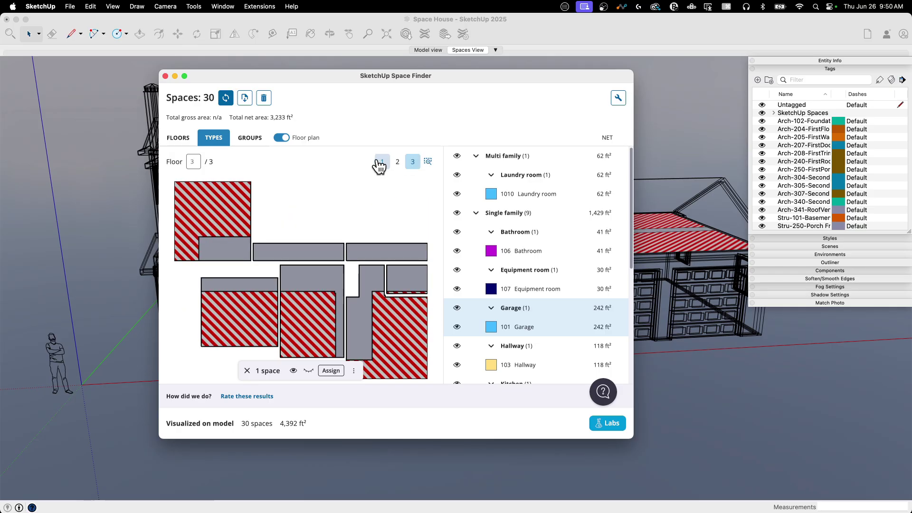
pyautogui.click(219, 232)
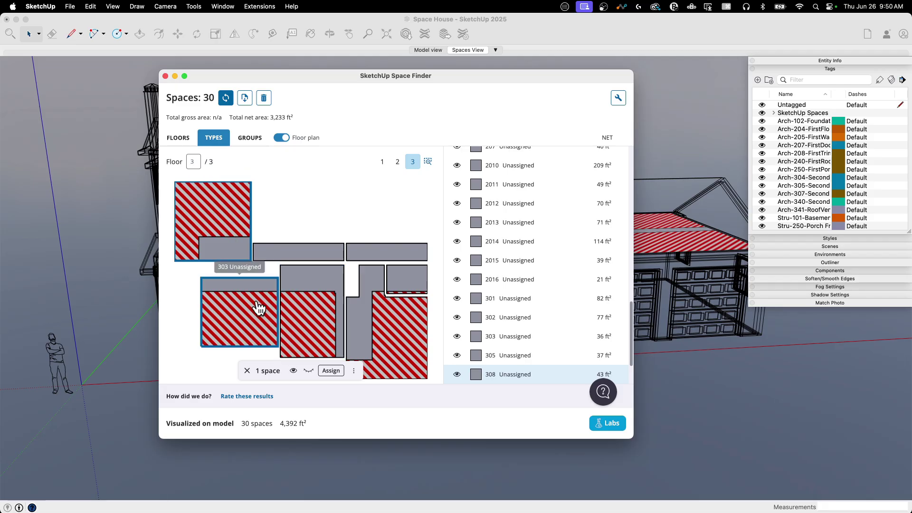
pyautogui.click(259, 330)
pyautogui.click(274, 253)
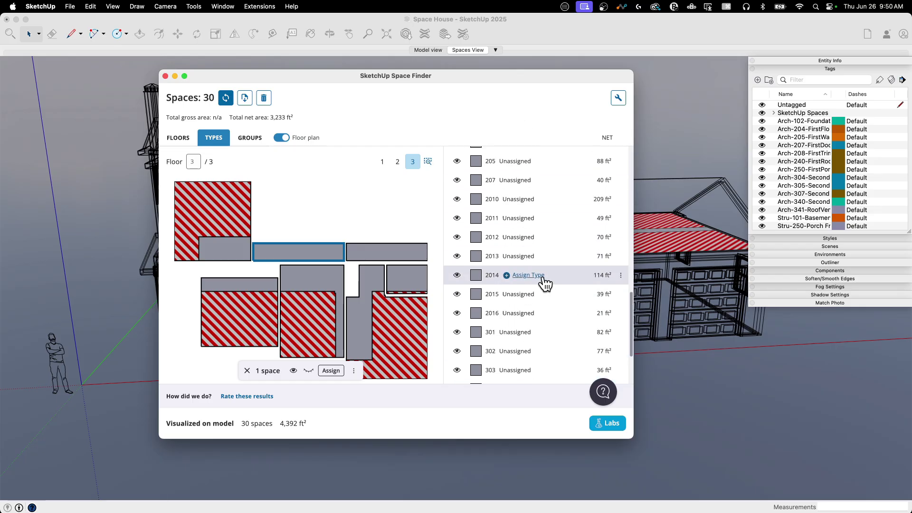
pyautogui.scroll(5, 527, 238)
pyautogui.scroll(-6, 525, 199)
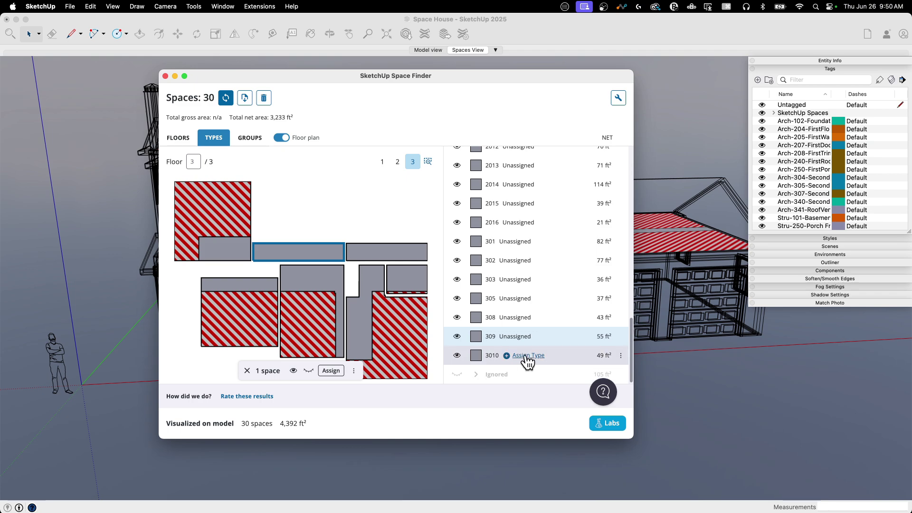
pyautogui.click(527, 356)
pyautogui.click(263, 202)
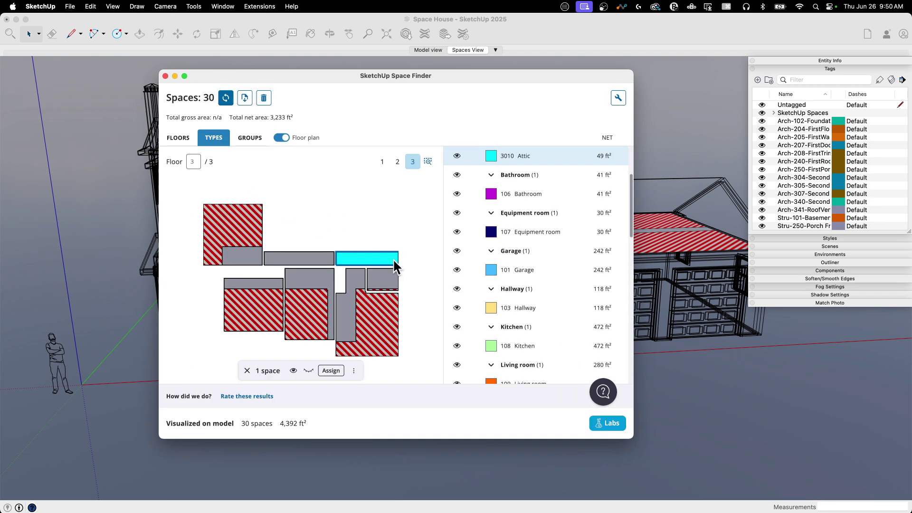
# Assign the Single family type Attic to spaces 308 and 309 on floor 3
pyautogui.click(515, 346)
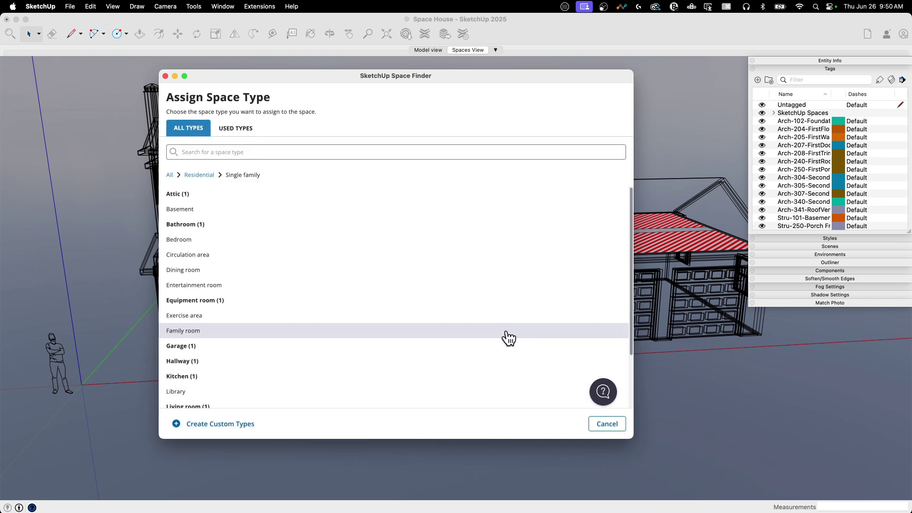
pyautogui.click(240, 195)
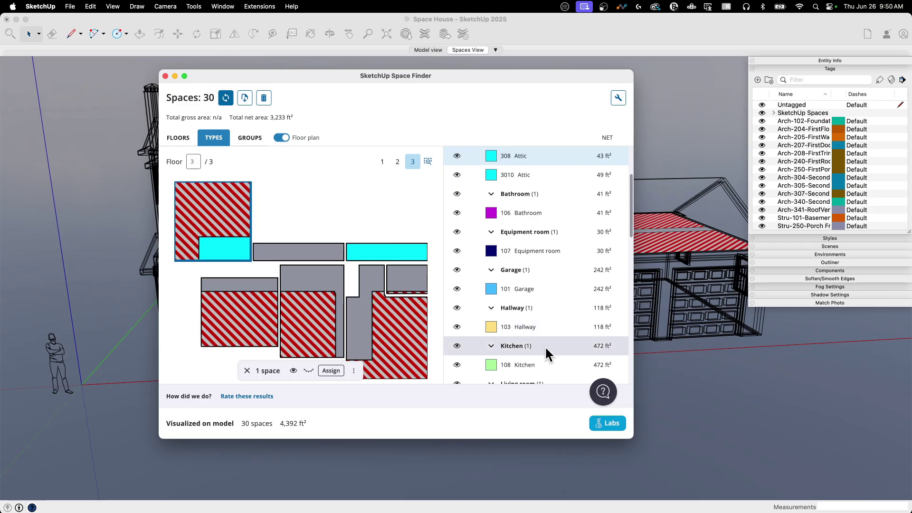
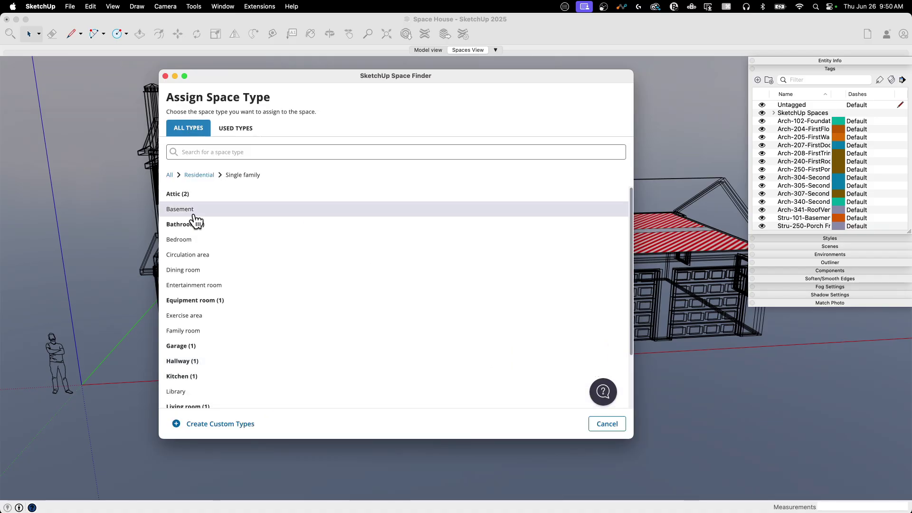
pyautogui.click(203, 218)
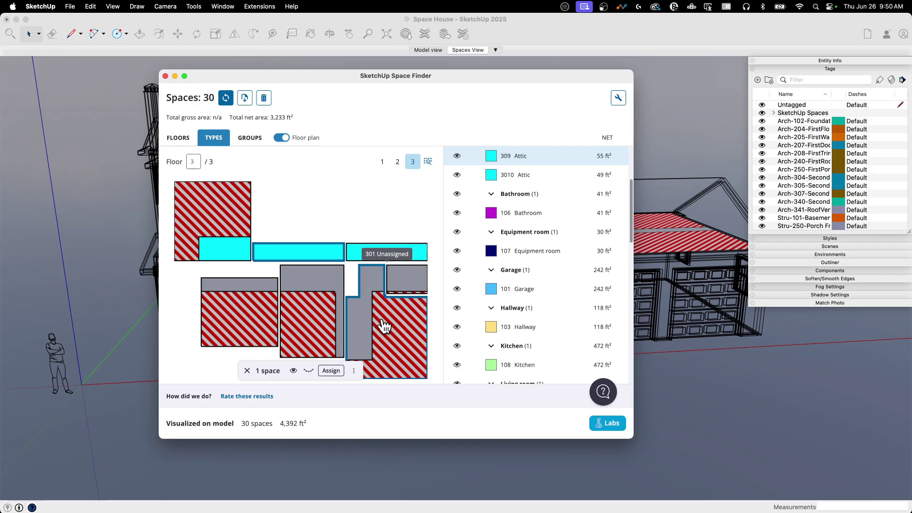
# Examine the analysis settings for floor tilt, ceiling height and enclosed spaces, and close them without running a new search
pyautogui.click(616, 98)
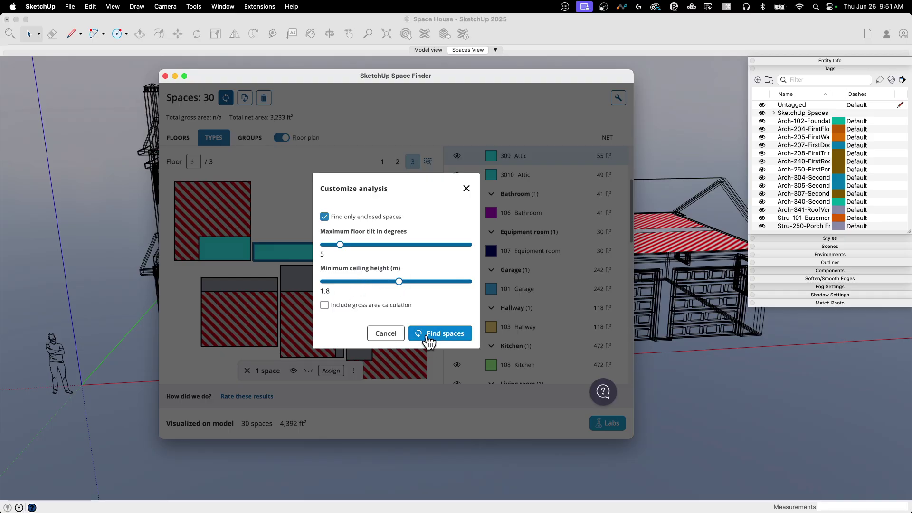
pyautogui.click(468, 189)
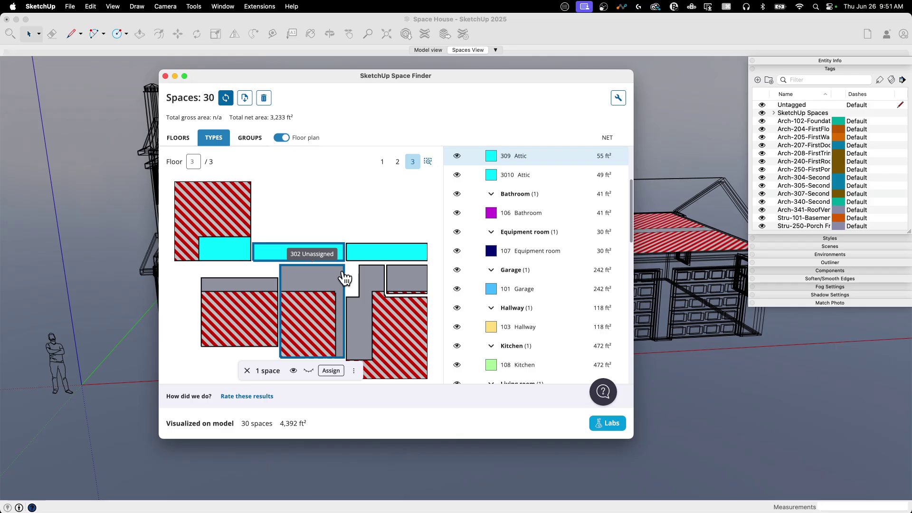
# Assign the Single family type Attic to spaces 305 and 301 on floor 3
pyautogui.click(406, 280)
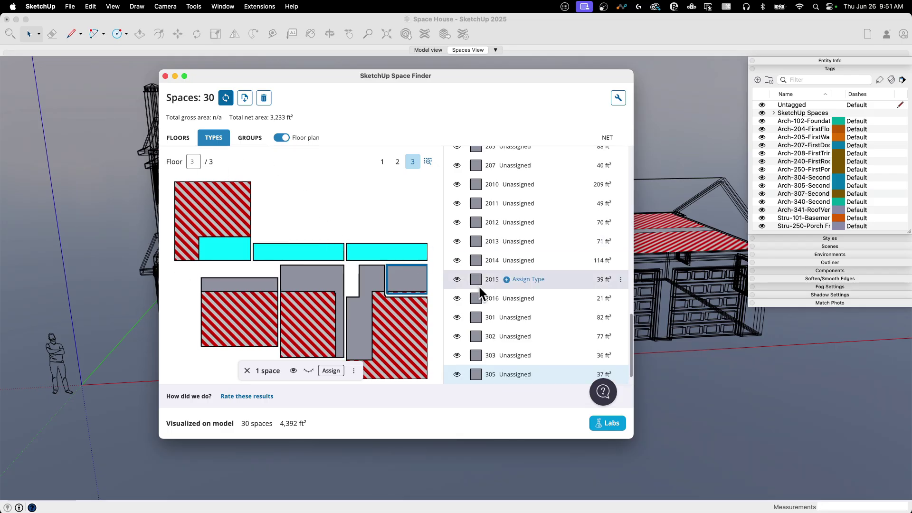
pyautogui.click(331, 371)
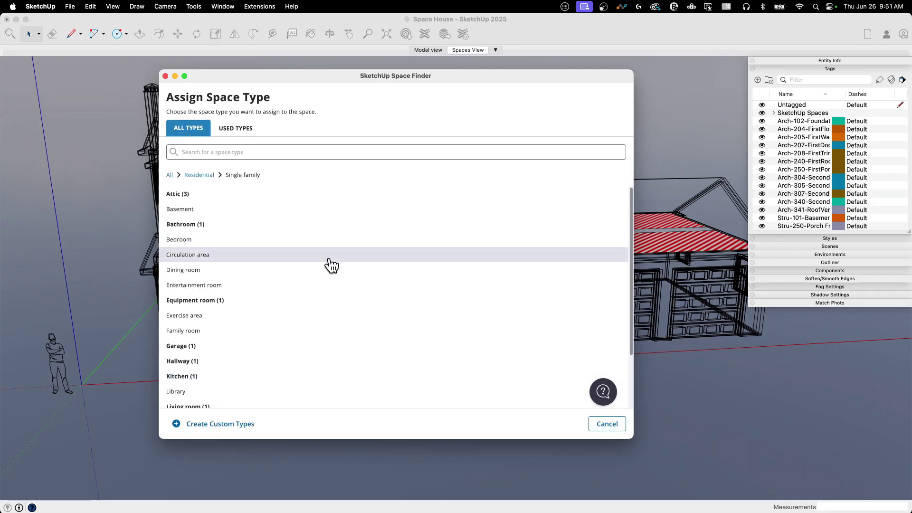
pyautogui.click(205, 203)
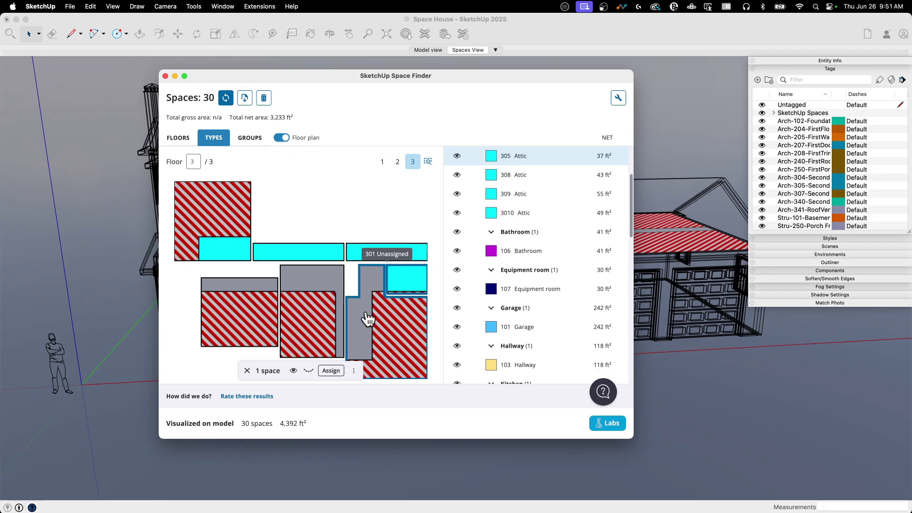
pyautogui.click(367, 315)
pyautogui.click(338, 371)
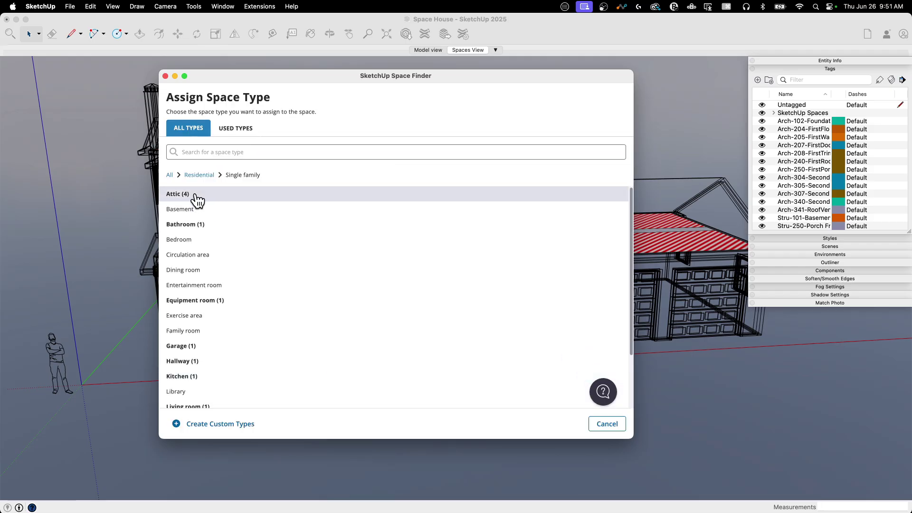
pyautogui.click(198, 195)
# Assign the Single family type Attic to spaces 302 and 303 on floor 3
pyautogui.click(322, 280)
pyautogui.click(331, 370)
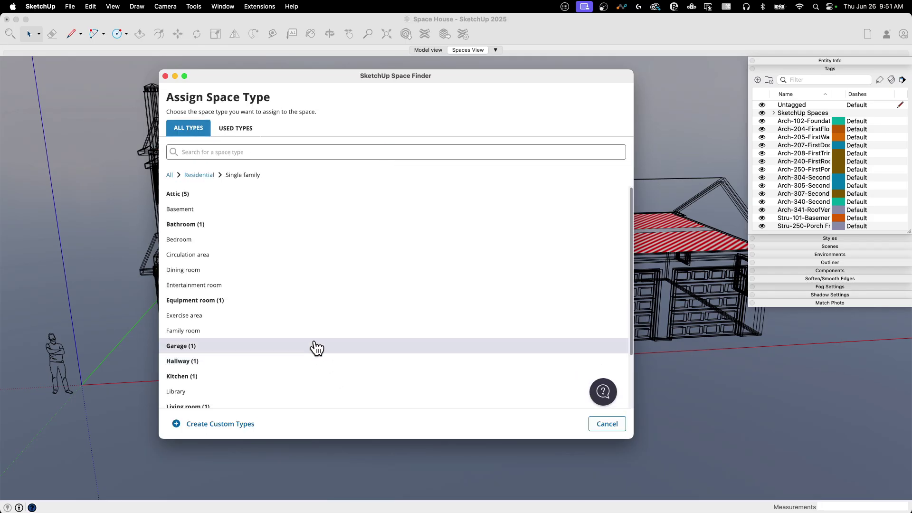
pyautogui.click(186, 203)
pyautogui.click(261, 291)
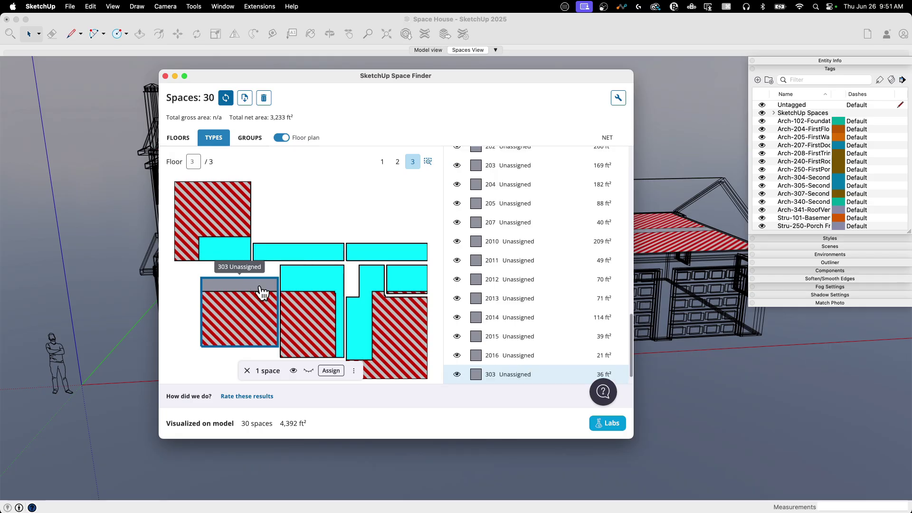
pyautogui.click(335, 372)
pyautogui.click(182, 196)
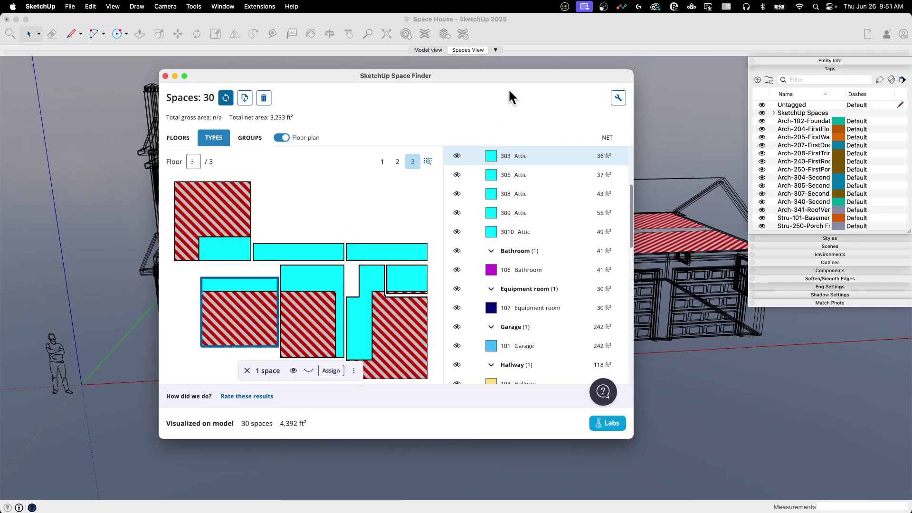
# Move the Space Finder window clear of the house, and compare the Model view and Spaces View scenes from several angles
pyautogui.moveTo(503, 76); pyautogui.dragTo(526, 470)
pyautogui.moveTo(241, 320); pyautogui.dragTo(473, 307, button='middle')
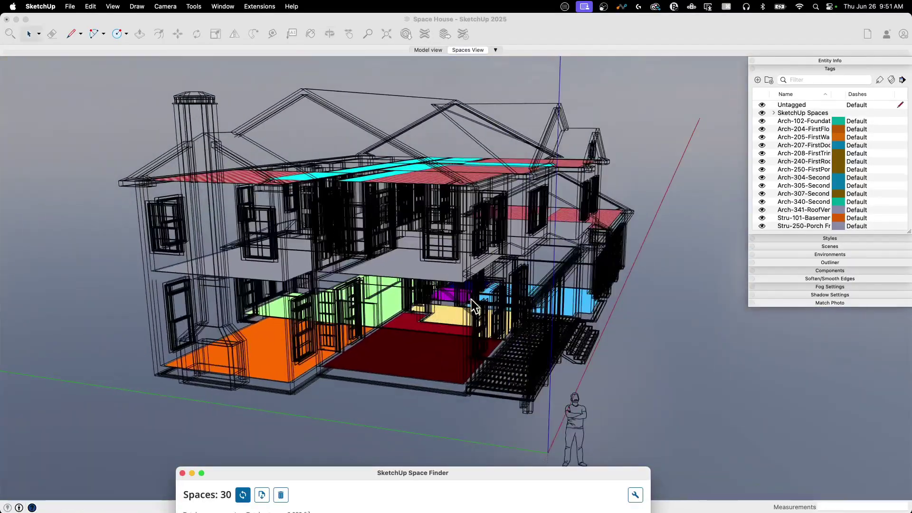
pyautogui.click(433, 50)
pyautogui.moveTo(491, 81); pyautogui.dragTo(409, 319, button='middle')
pyautogui.click(456, 51)
pyautogui.moveTo(295, 322); pyautogui.dragTo(270, 363, button='middle')
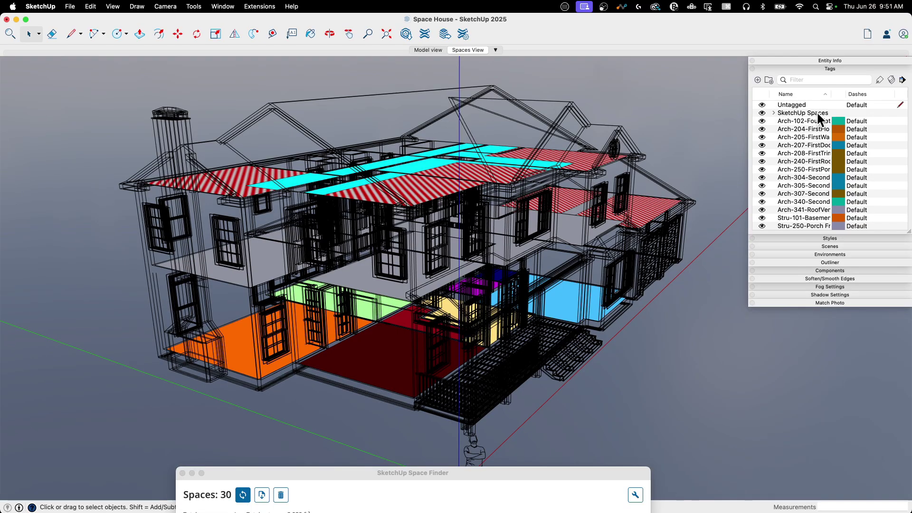
# Toggle the SketchUp Spaces tag off and on in the Spaces View scene, and hide it in the Model view scene to inspect the house front
pyautogui.click(762, 113)
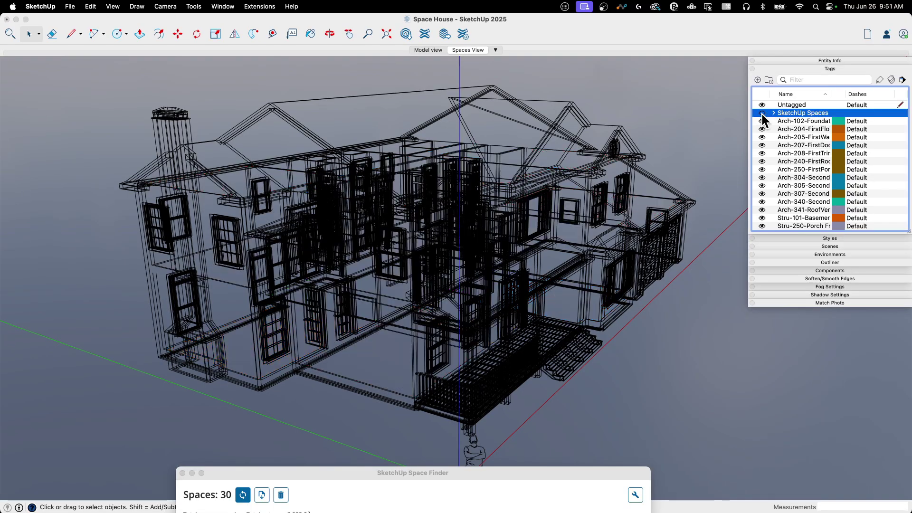
pyautogui.click(762, 113)
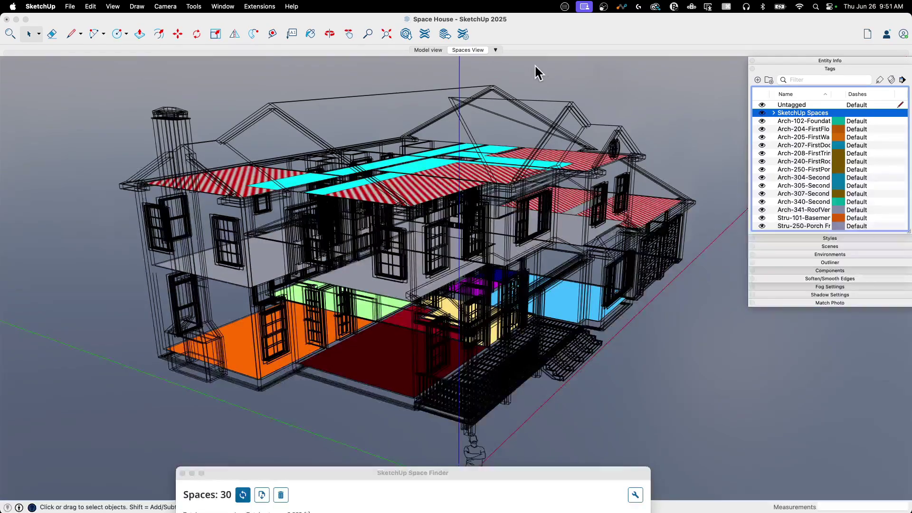
pyautogui.click(428, 50)
pyautogui.moveTo(660, 192); pyautogui.dragTo(570, 423, button='middle')
pyautogui.scroll(5, 680, 357)
pyautogui.moveTo(680, 357); pyautogui.dragTo(610, 361, button='middle')
pyautogui.click(762, 112)
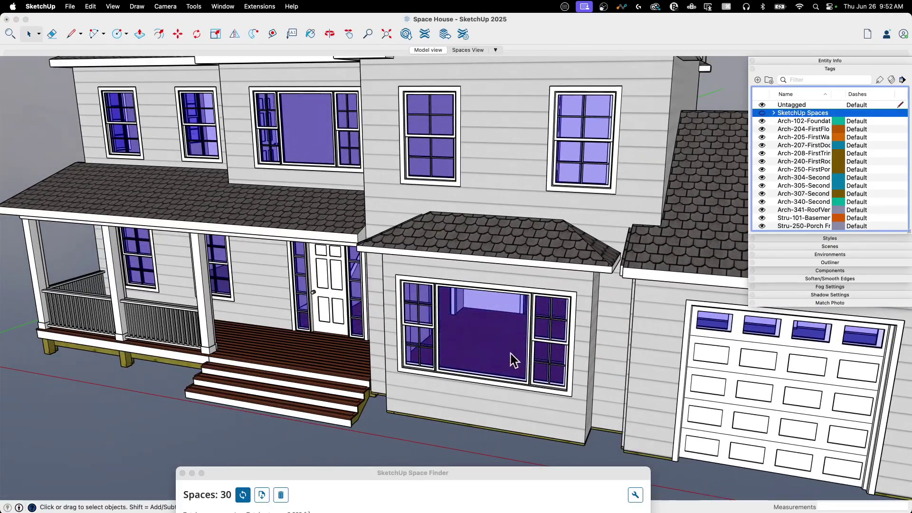
pyautogui.scroll(3, 593, 323)
pyautogui.scroll(-5, 579, 323)
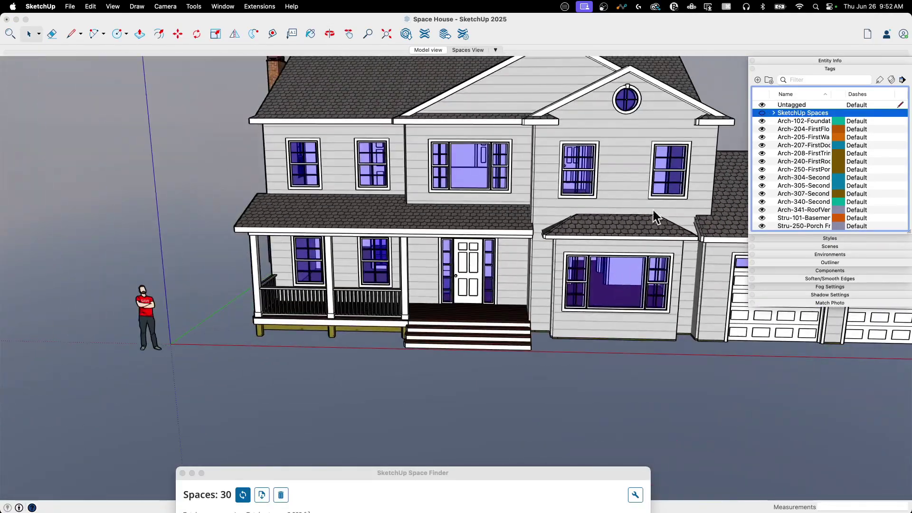
# Return to the Spaces View scene and make the SketchUp Spaces tag visible again
pyautogui.click(469, 47)
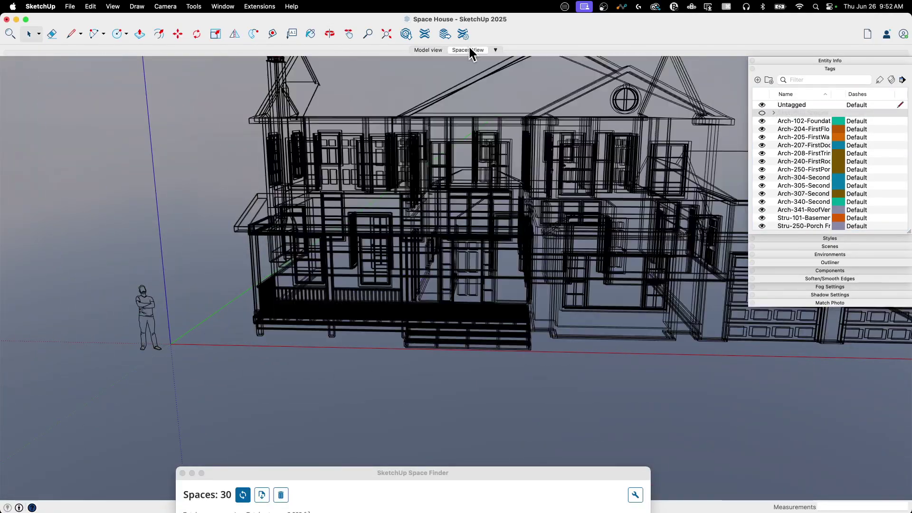
pyautogui.click(761, 114)
pyautogui.moveTo(594, 190)
pyautogui.mouseDown(button='middle')
pyautogui.moveTo(498, 227)
pyautogui.moveTo(642, 280)
pyautogui.moveTo(372, 309)
pyautogui.moveTo(514, 229)
pyautogui.mouseUp(button='middle')
# Bring the Space Finder window back into full view, and open the assignment options and the name of attic space 309 for editing
pyautogui.moveTo(409, 472); pyautogui.dragTo(436, 75)
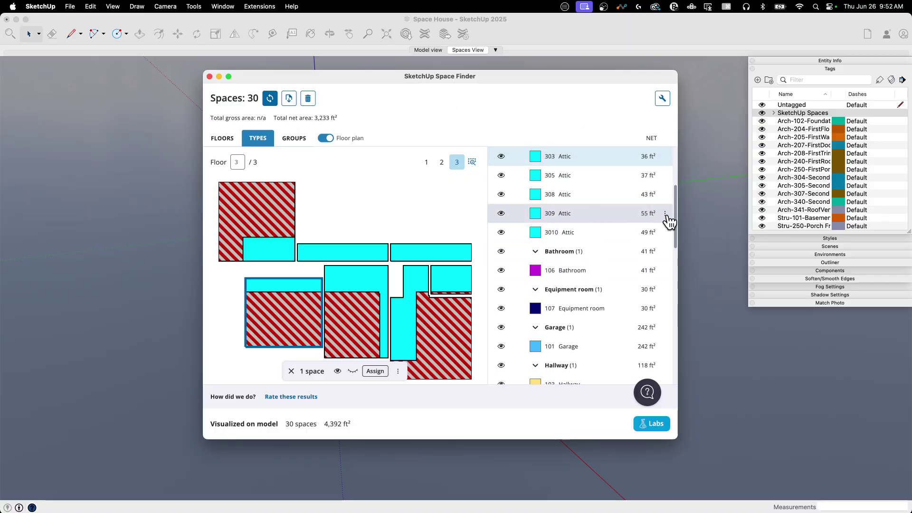
pyautogui.click(665, 213)
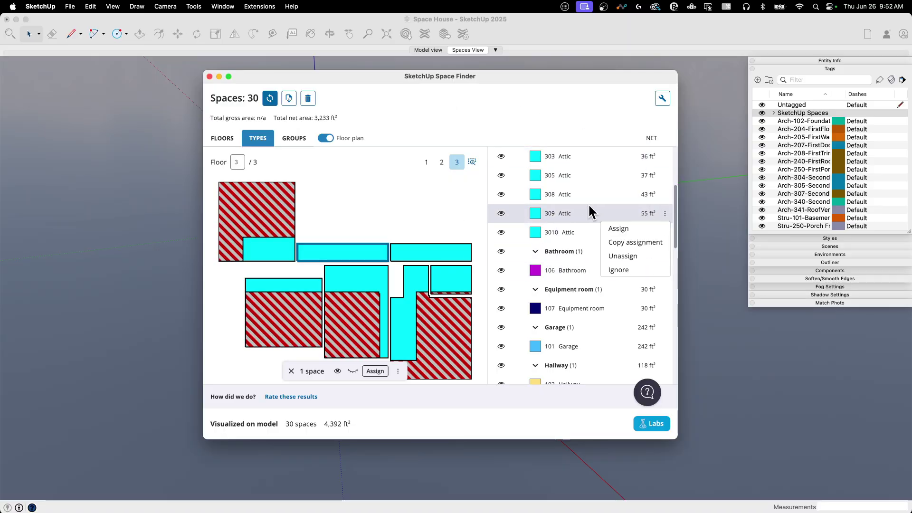
pyautogui.doubleClick(565, 215)
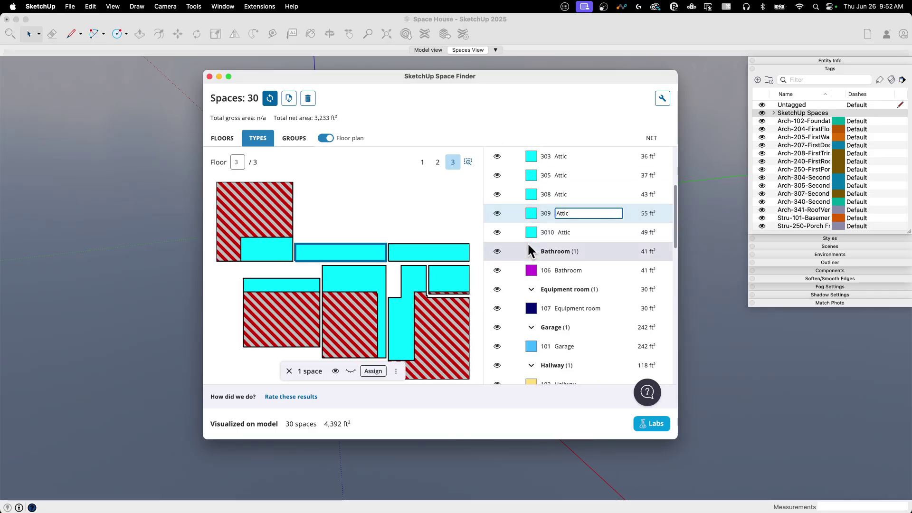
pyautogui.scroll(5, 527, 243)
pyautogui.scroll(-5, 623, 347)
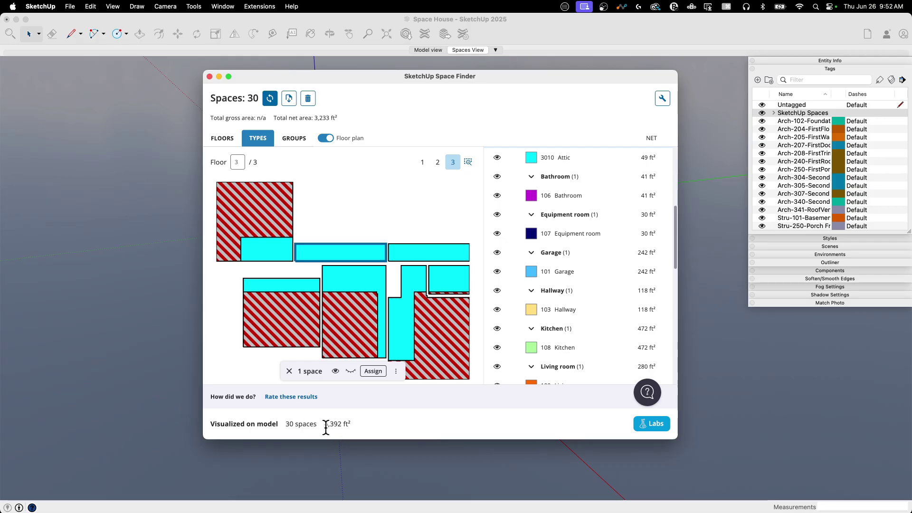
# List the spaces by floor and display the floor 1 plan
pyautogui.click(223, 138)
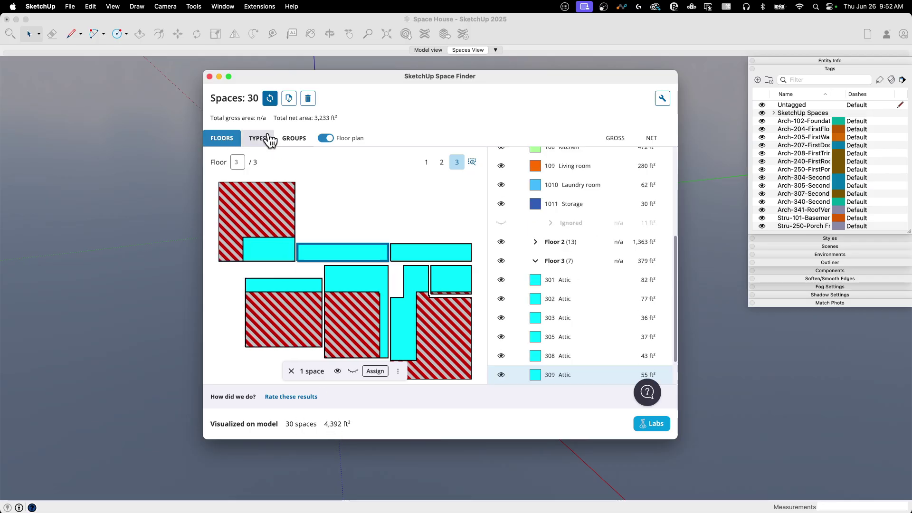
pyautogui.click(425, 162)
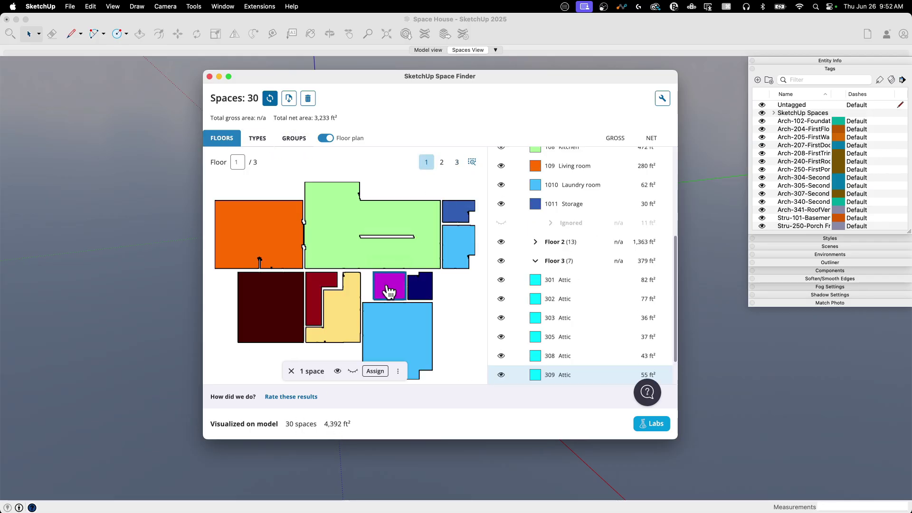